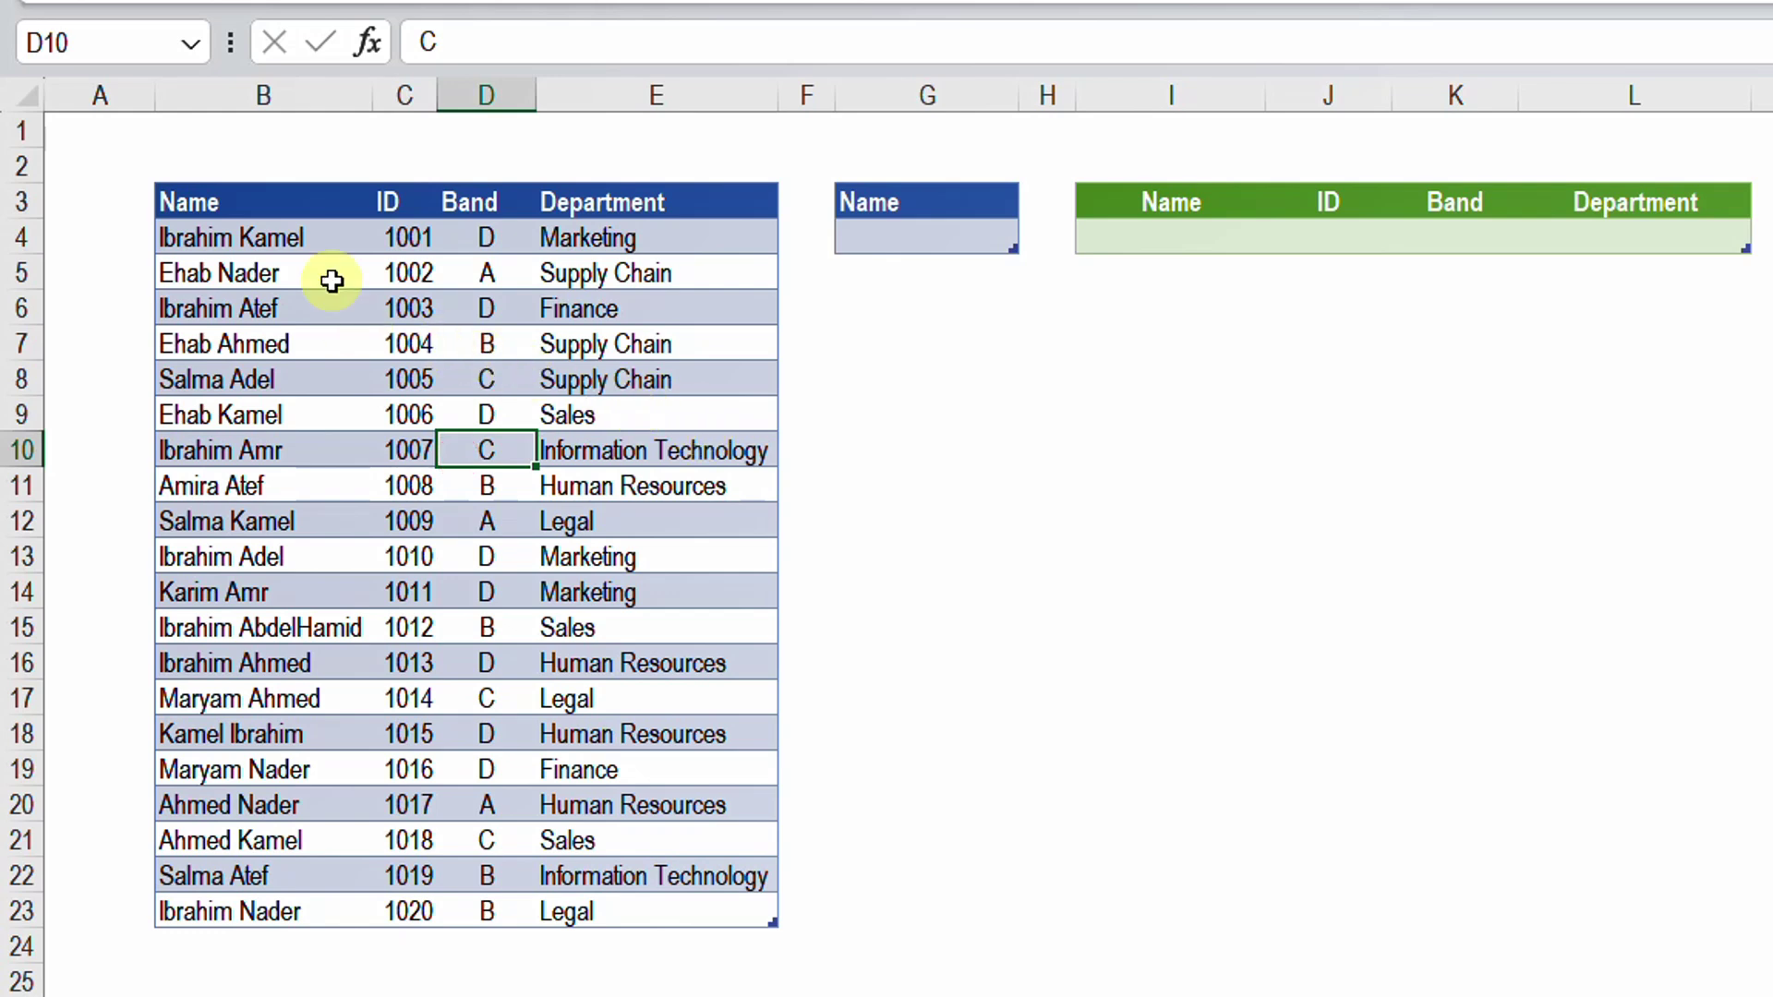
# - Review the Name, ID, Band and Department columns, the search header G3 and the green output table
pyautogui.click(314, 177)
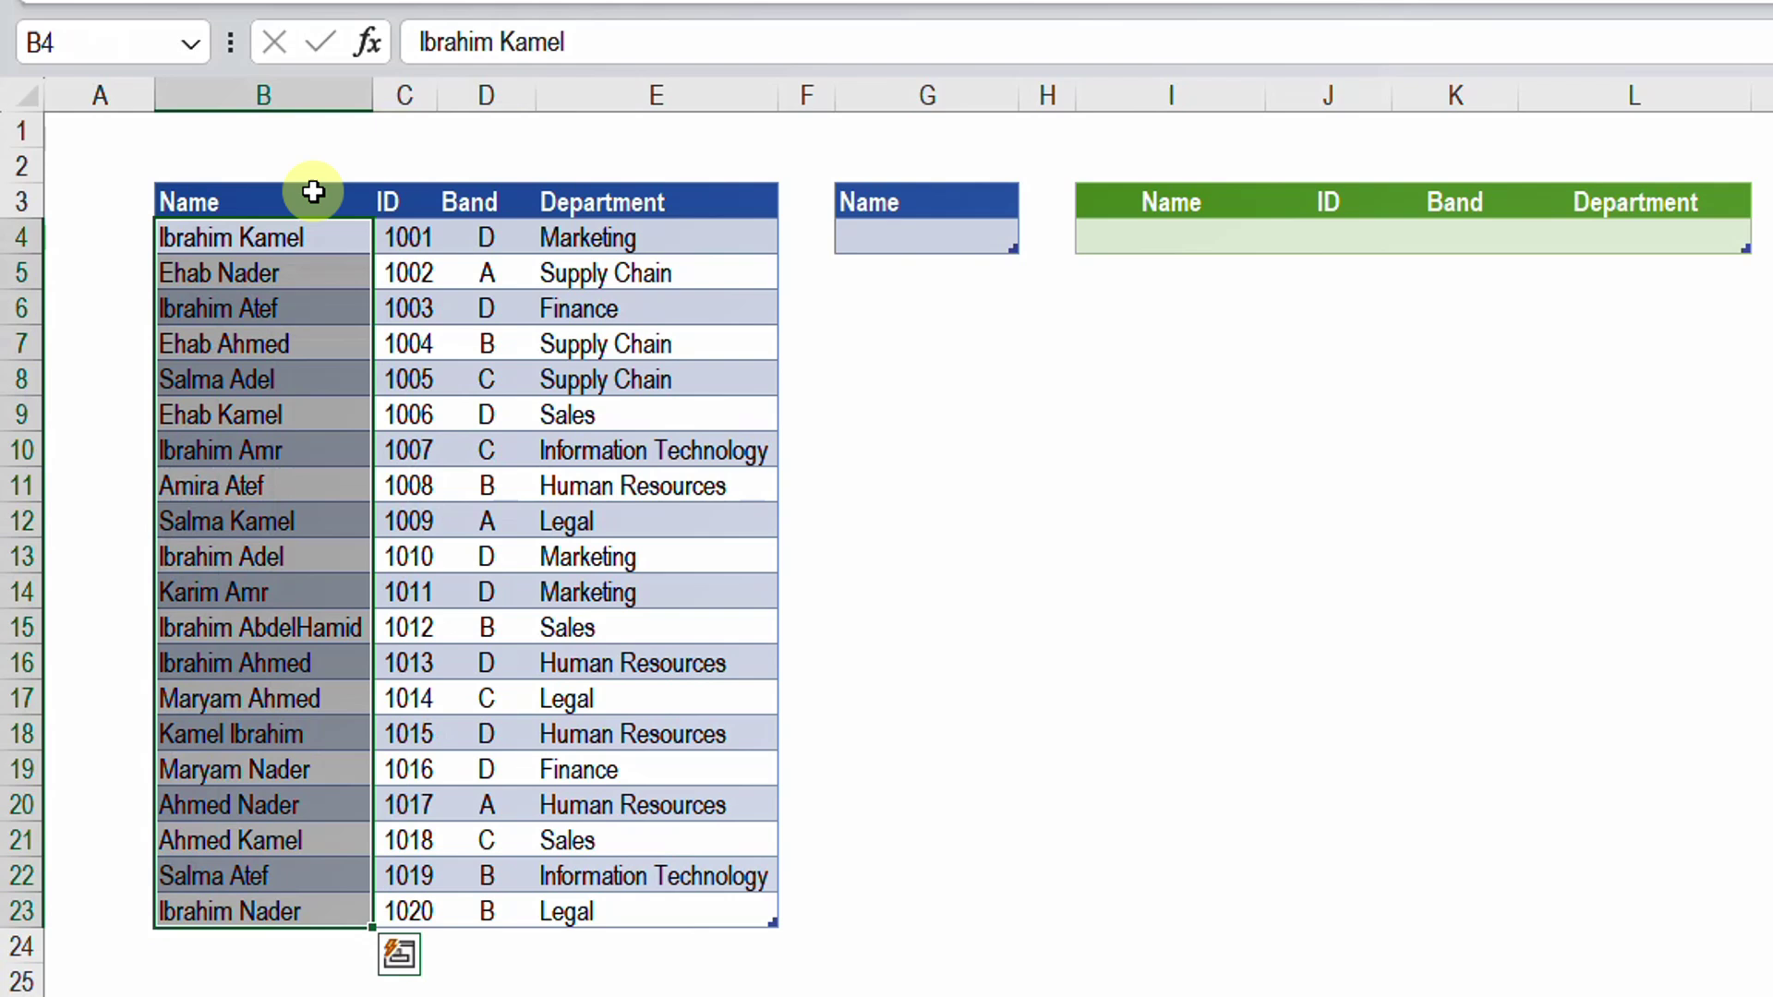
pyautogui.click(400, 179)
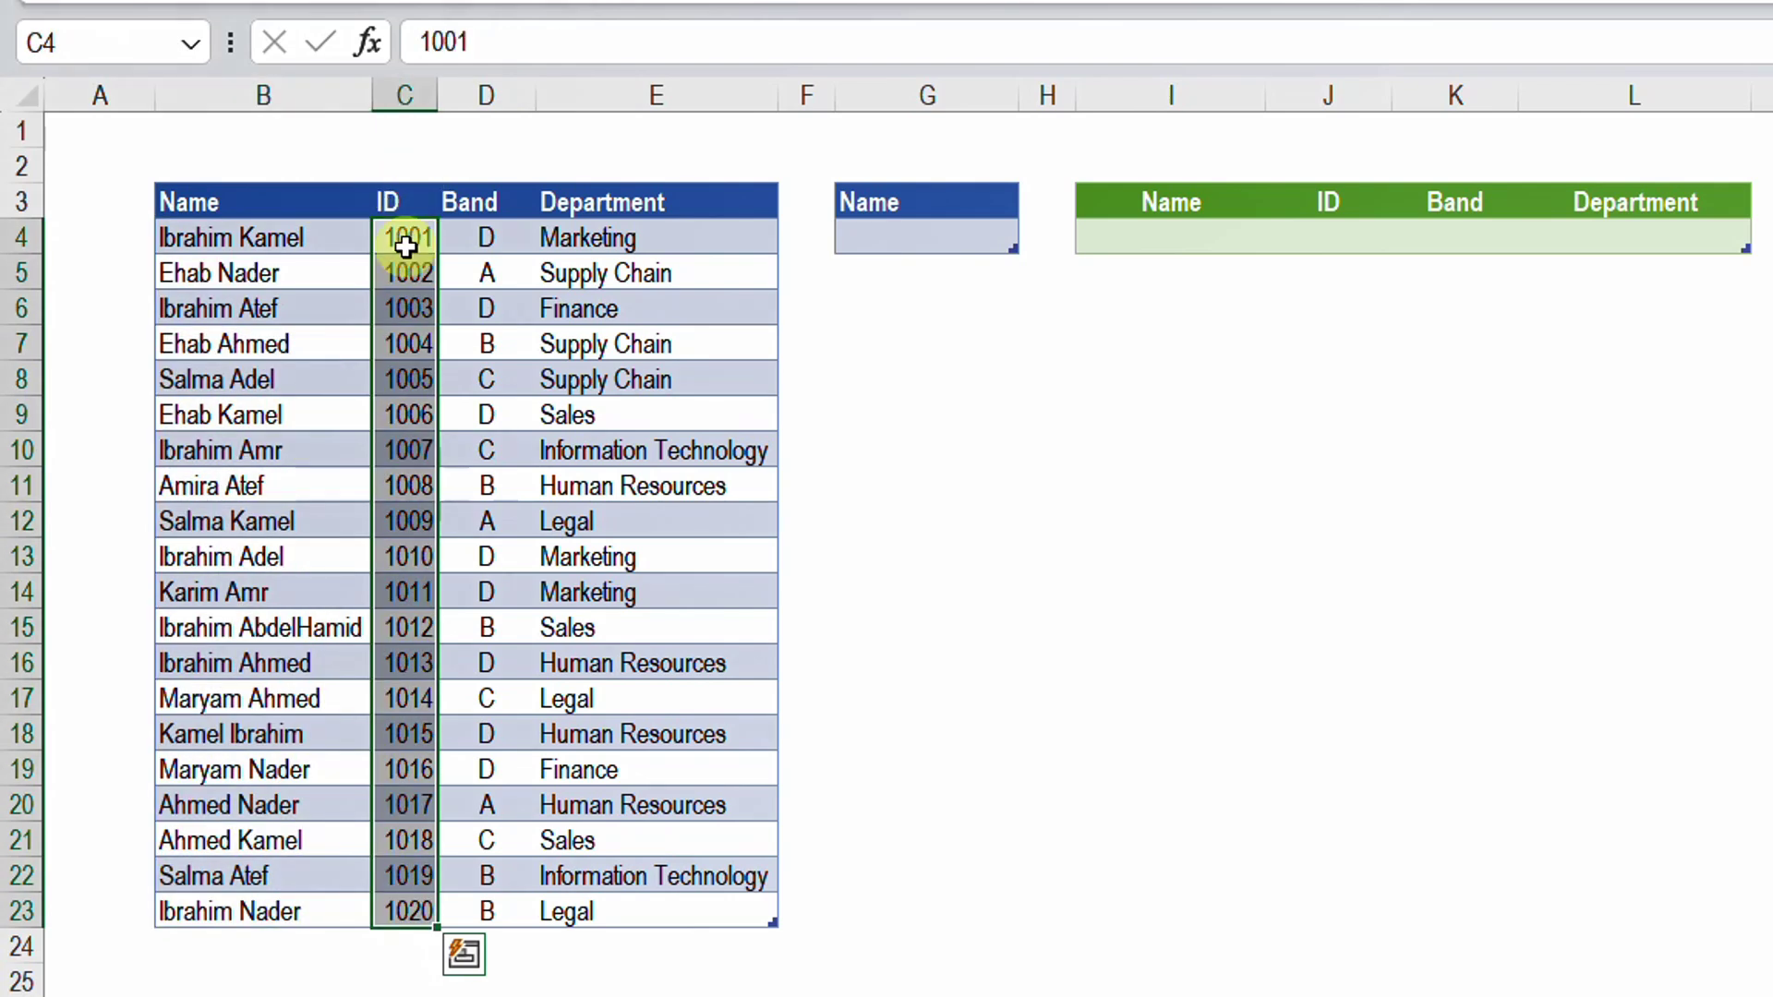
pyautogui.click(500, 188)
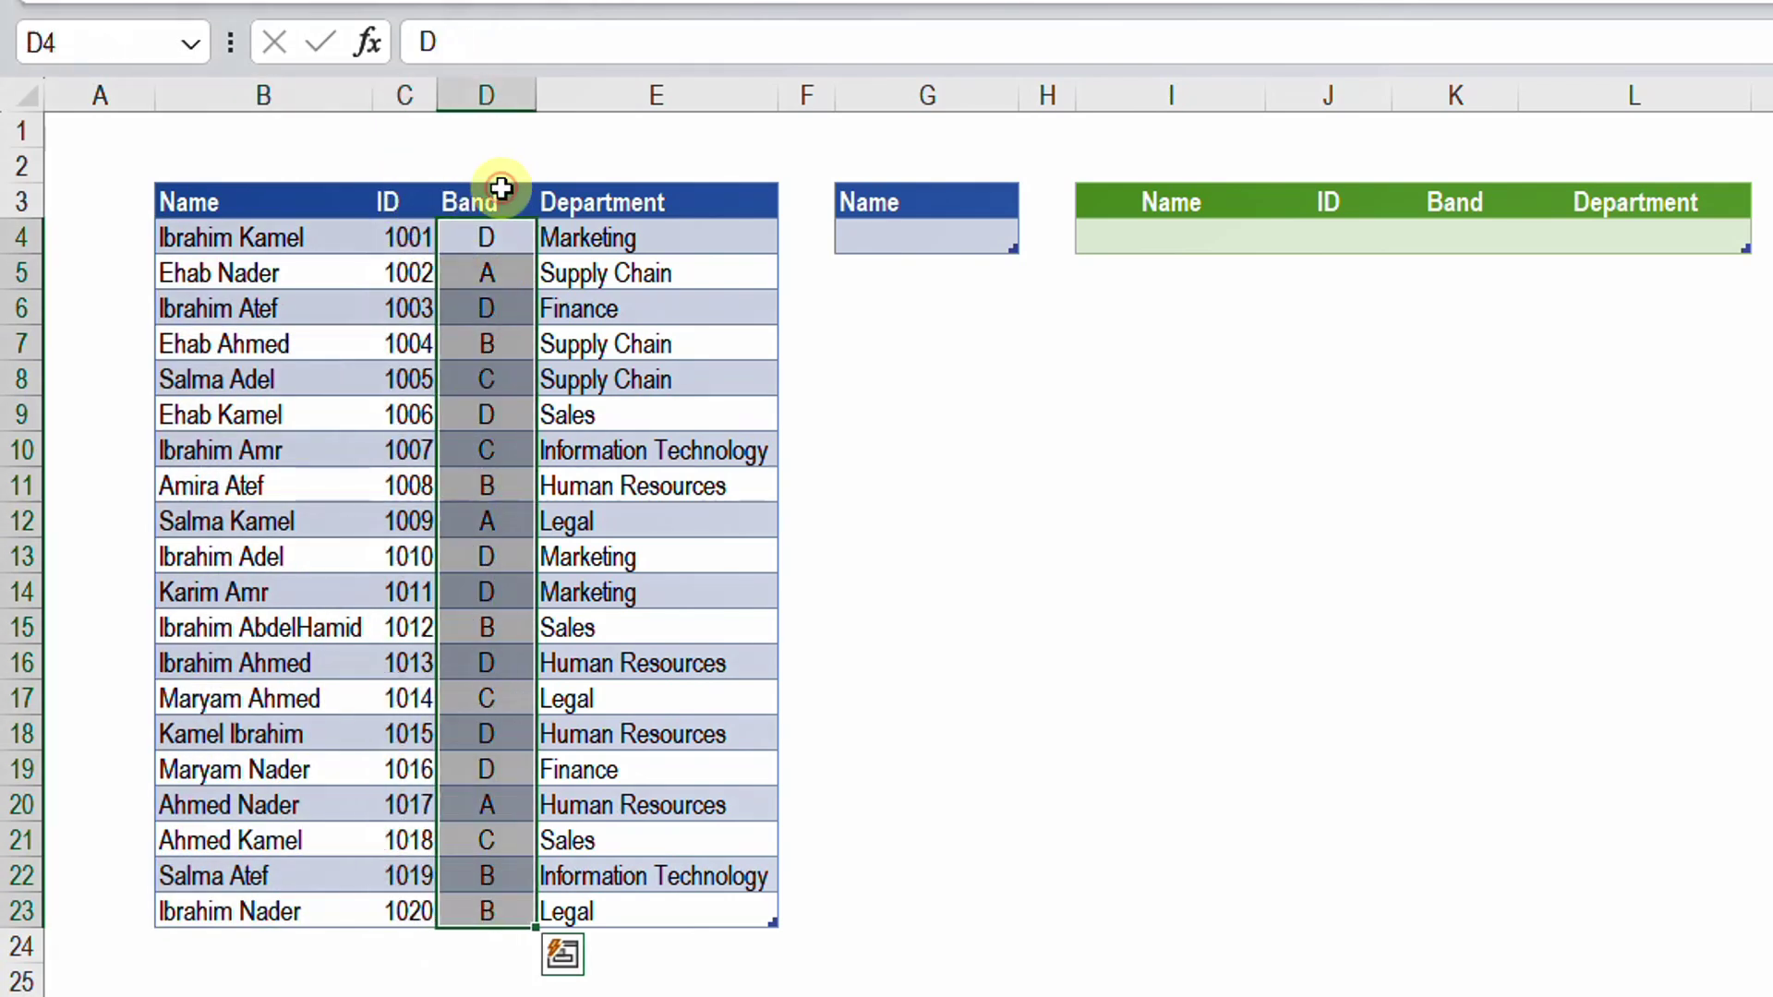
pyautogui.click(580, 192)
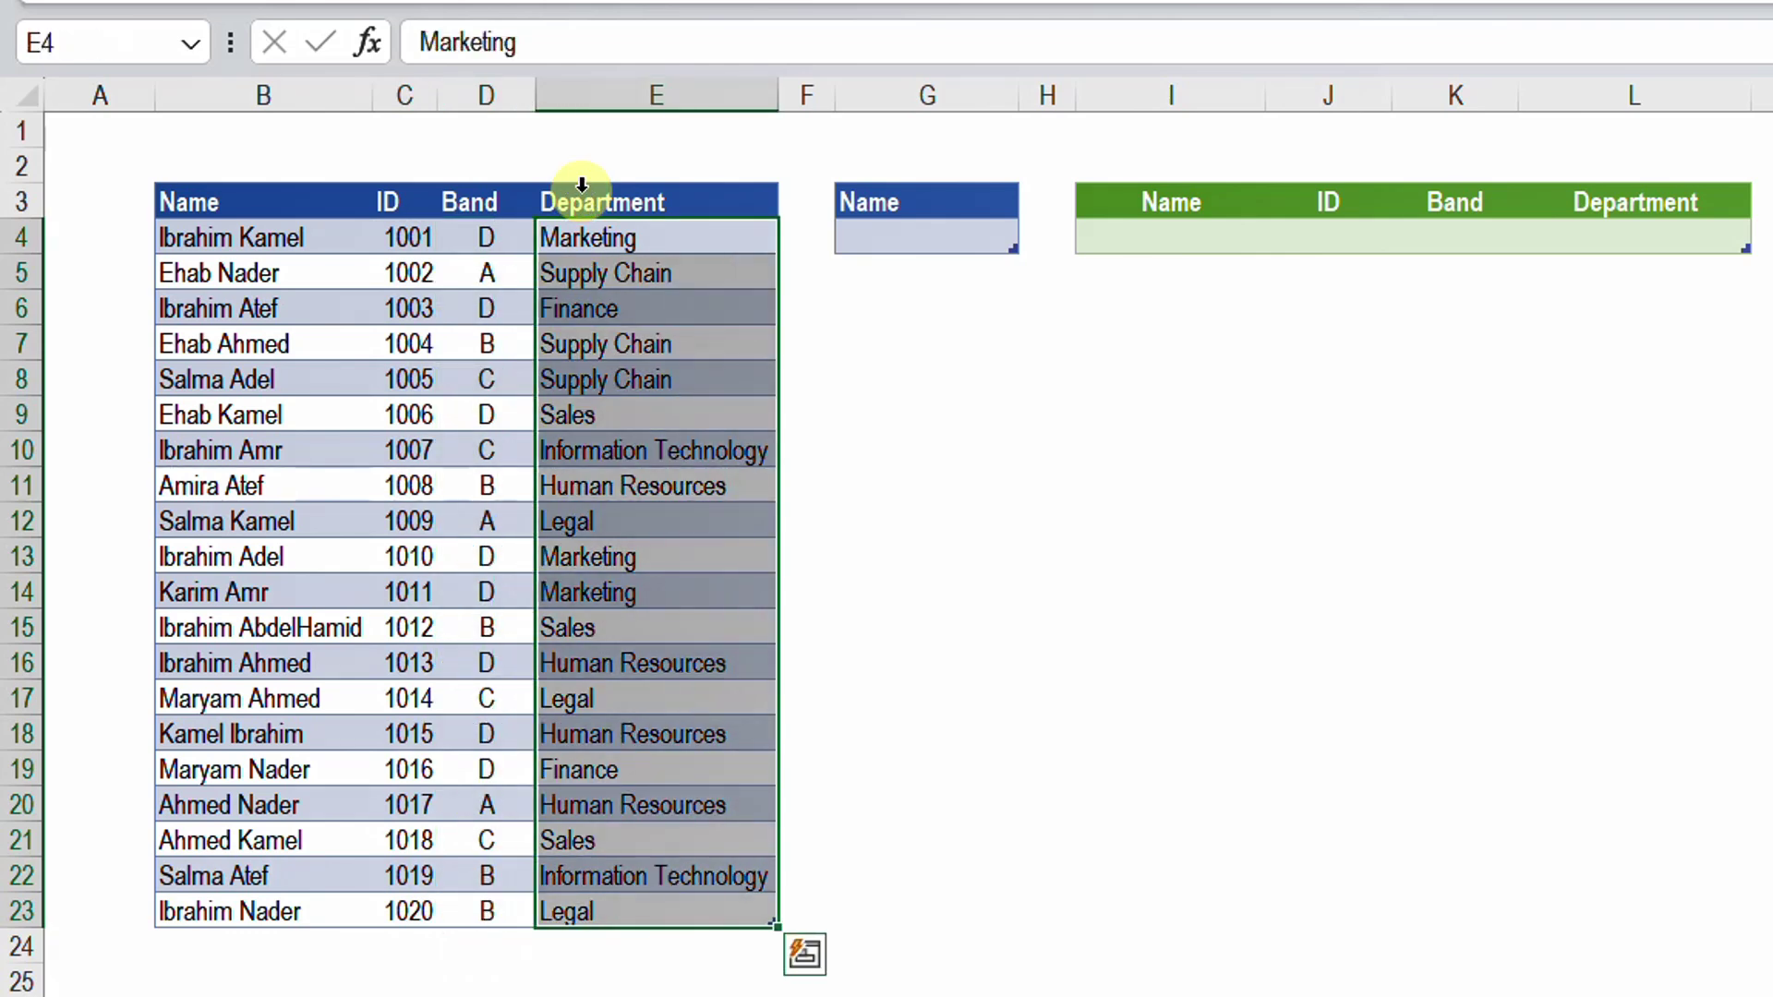
pyautogui.click(920, 204)
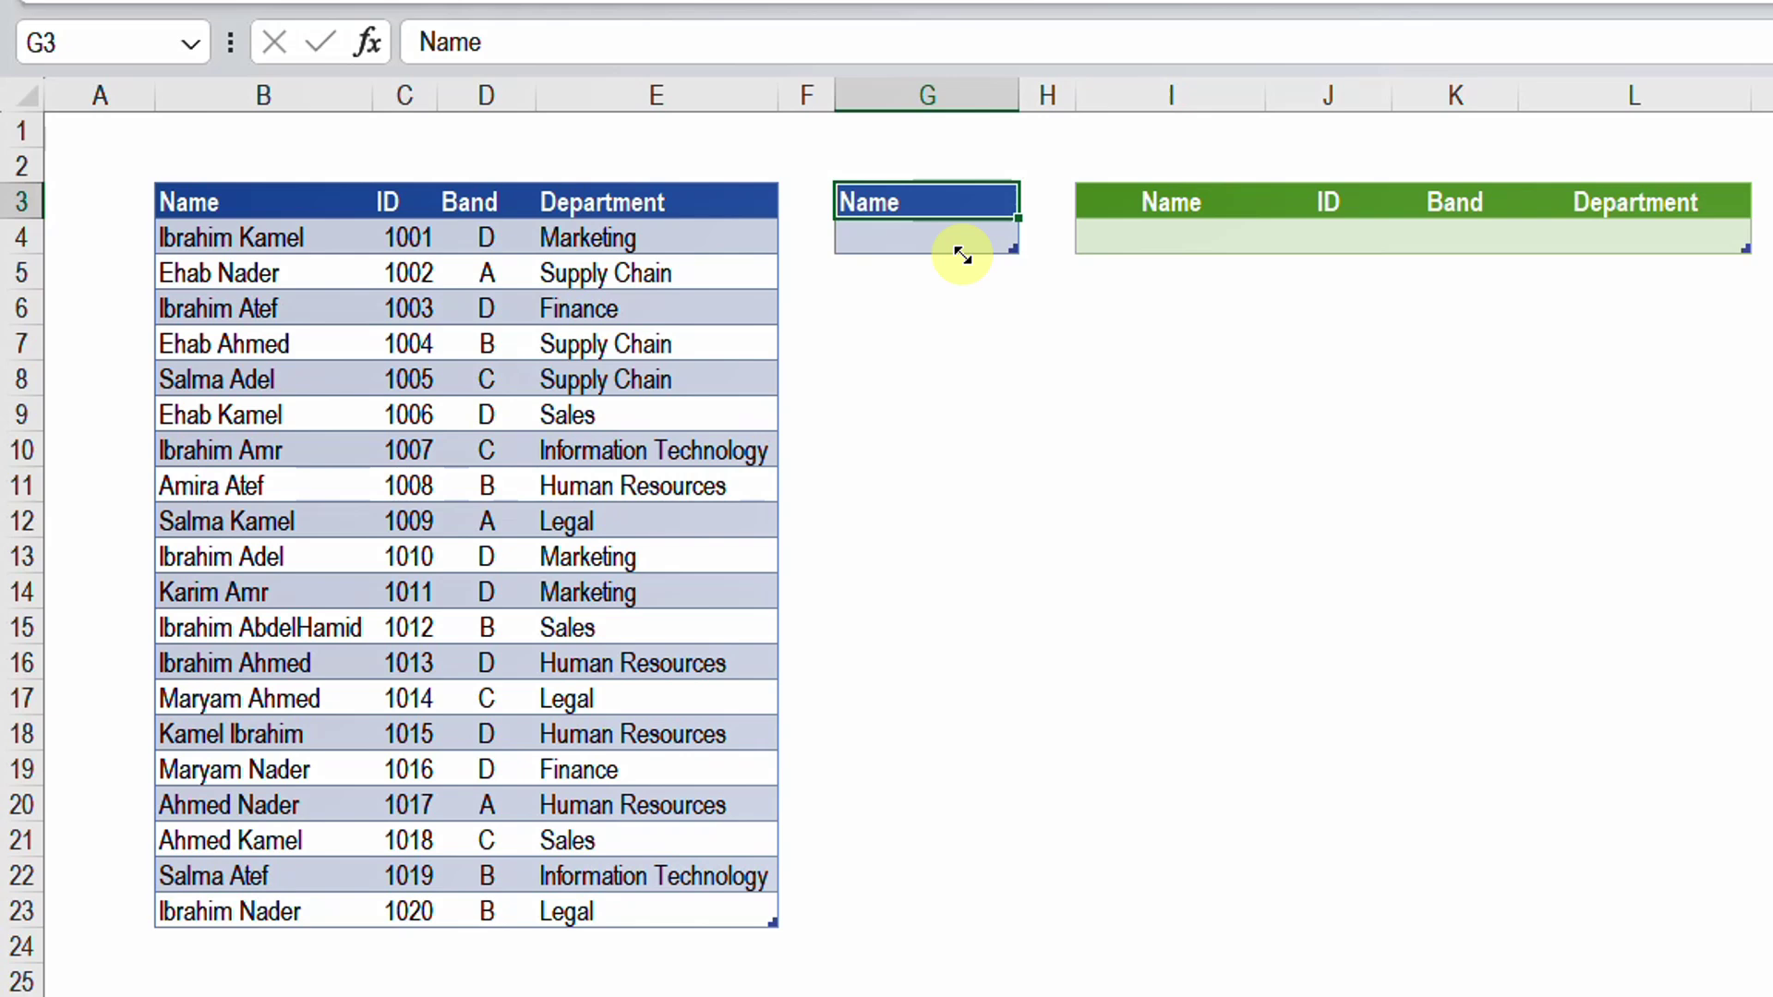
pyautogui.click(1111, 205)
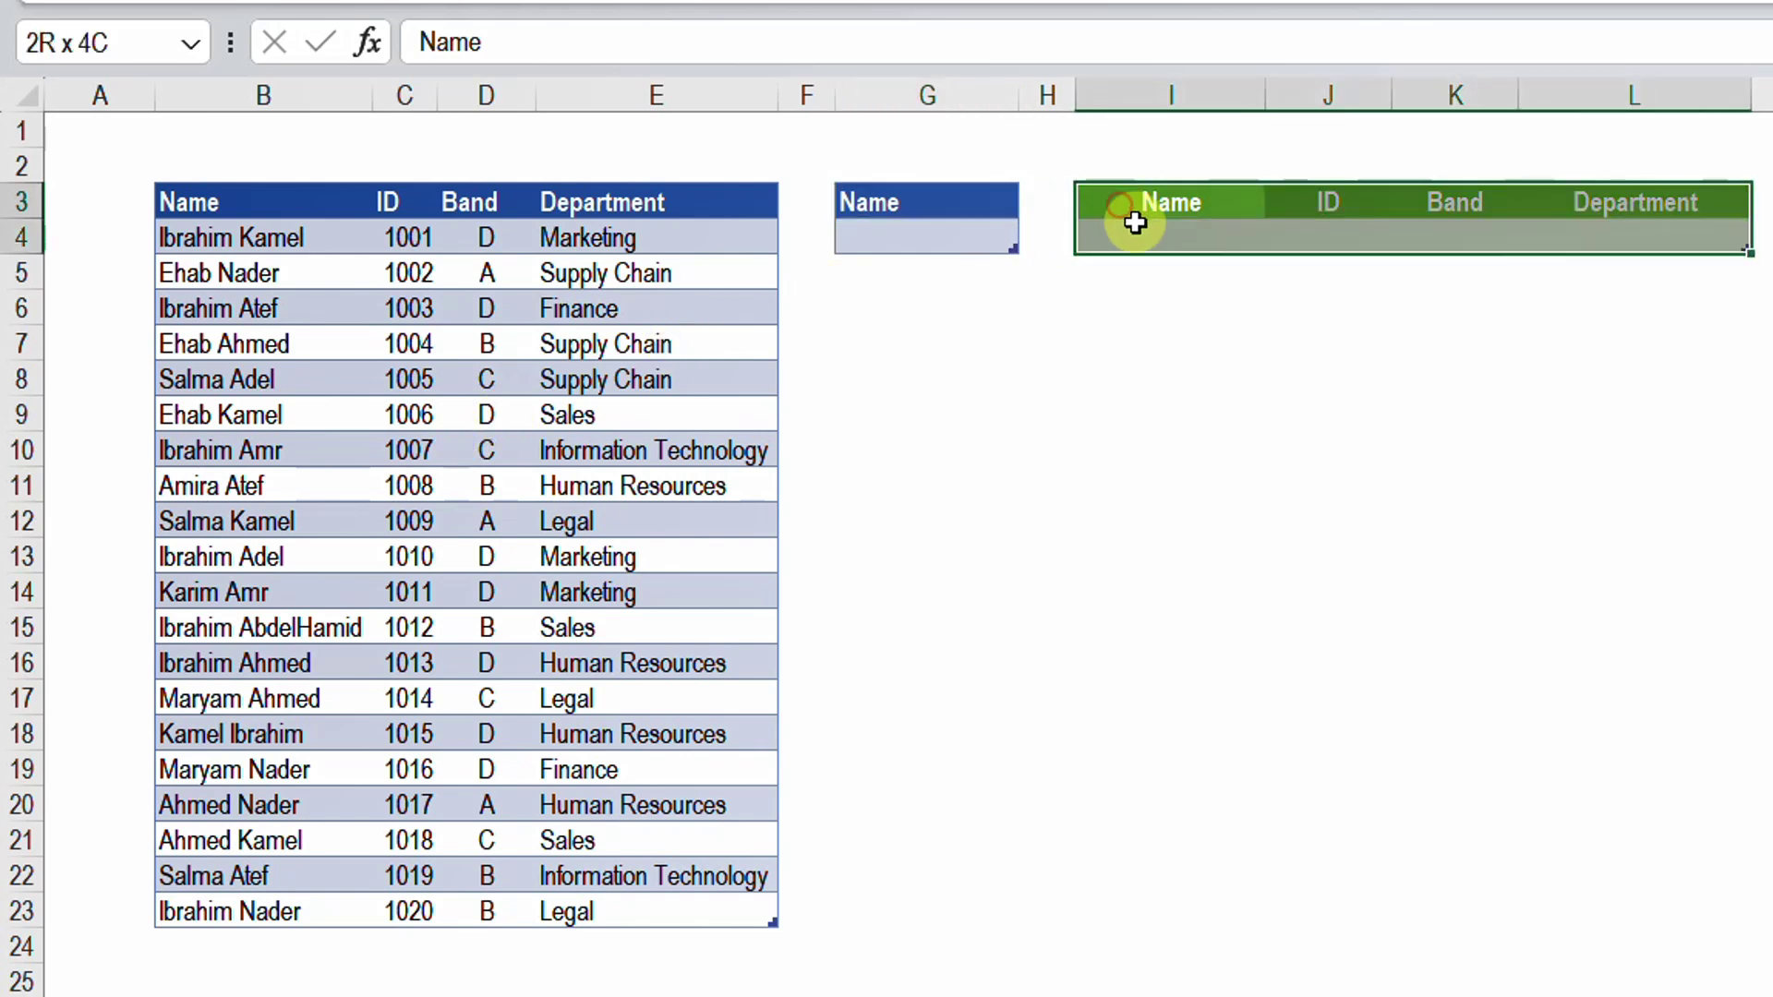
pyautogui.click(1215, 235)
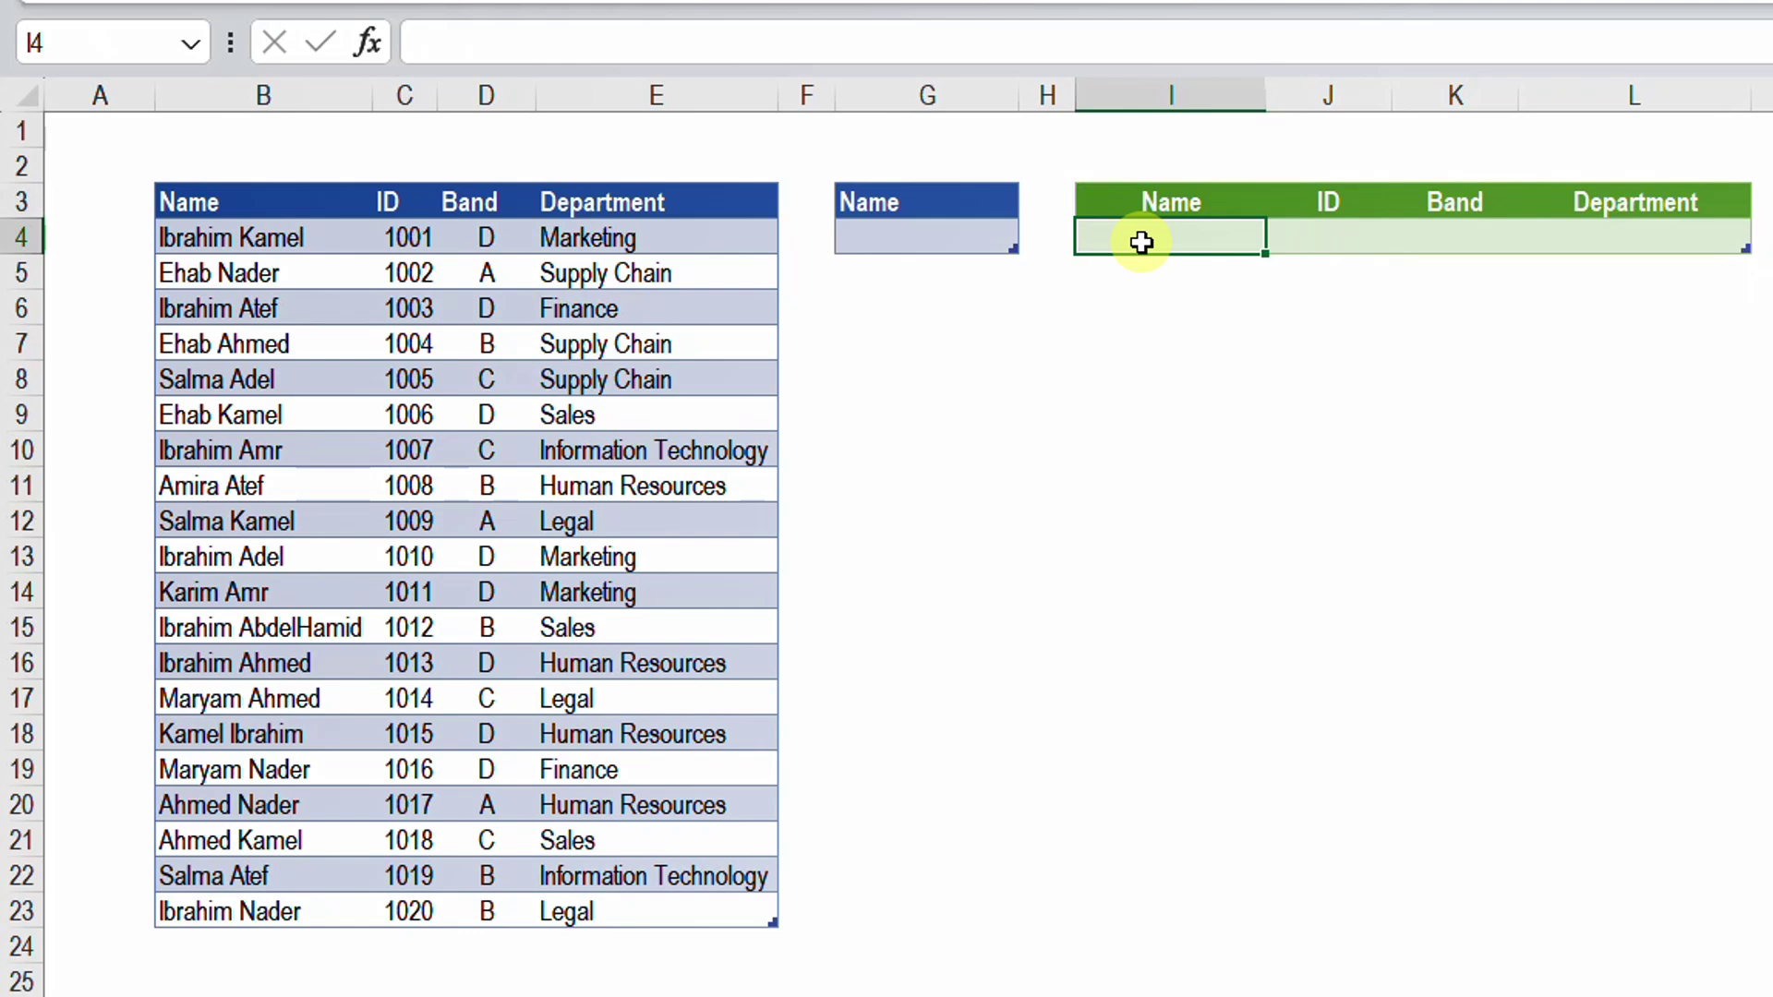
# - Copy the employee name from B10 into the search cell G4
pyautogui.click(964, 236)
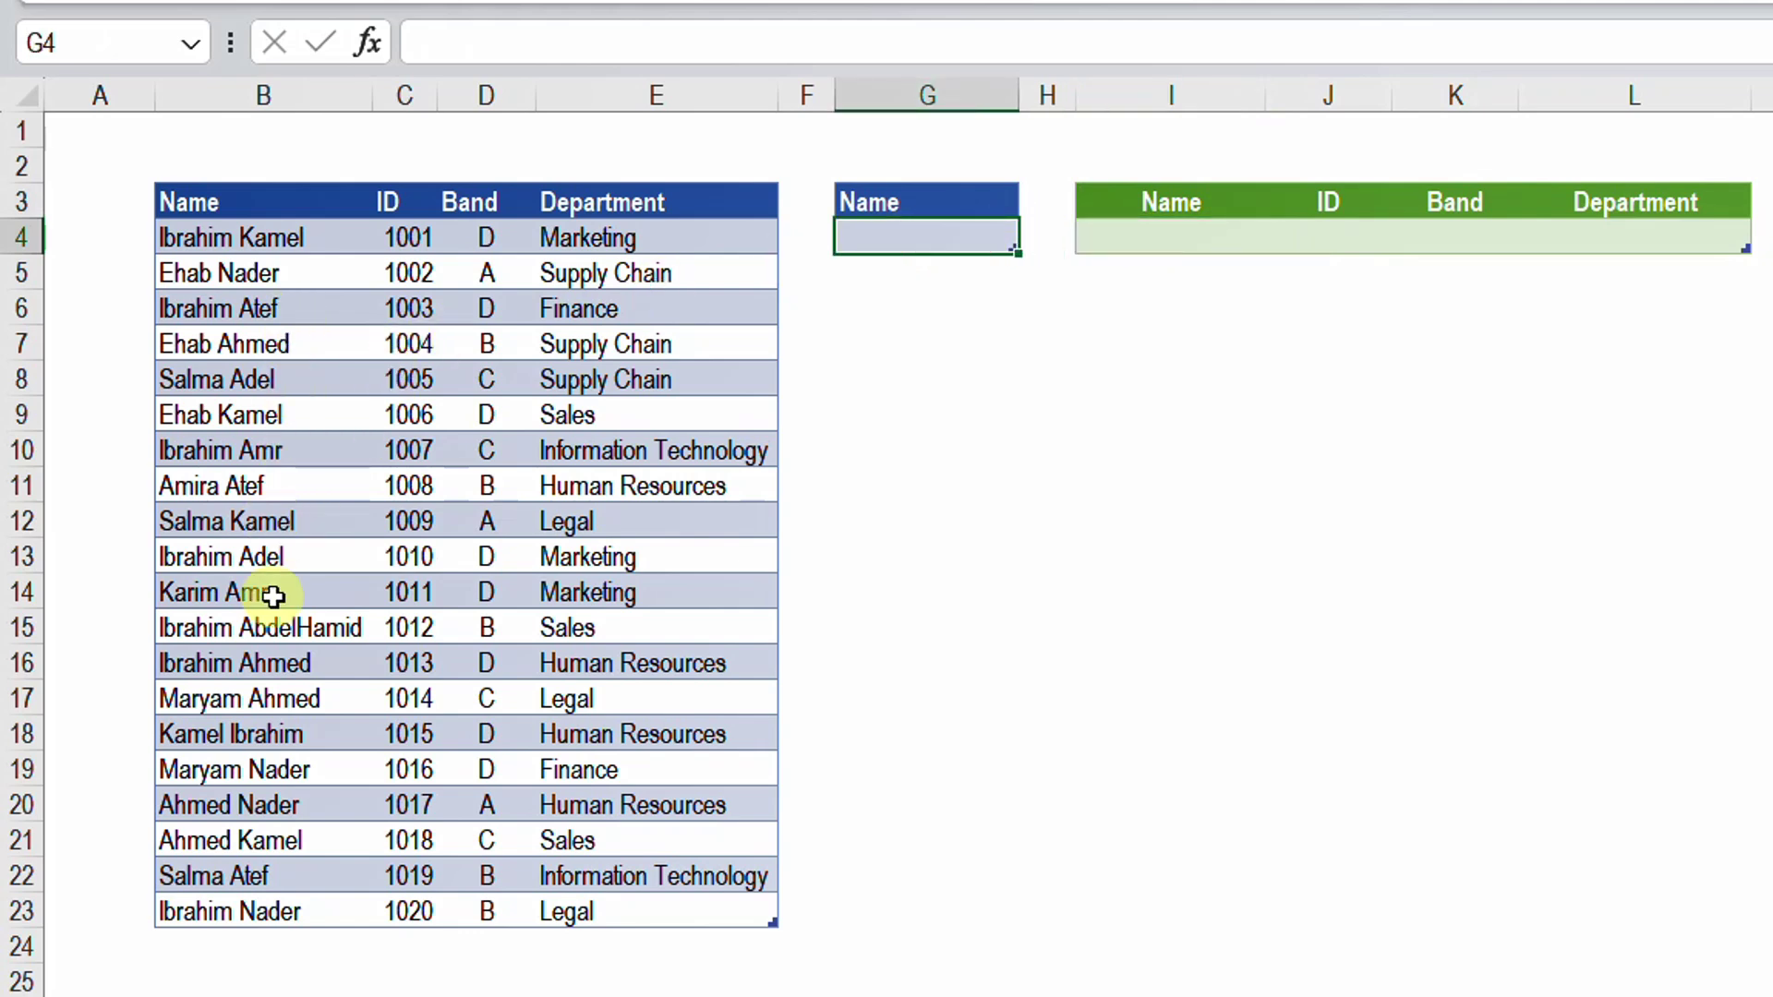
pyautogui.click(254, 451)
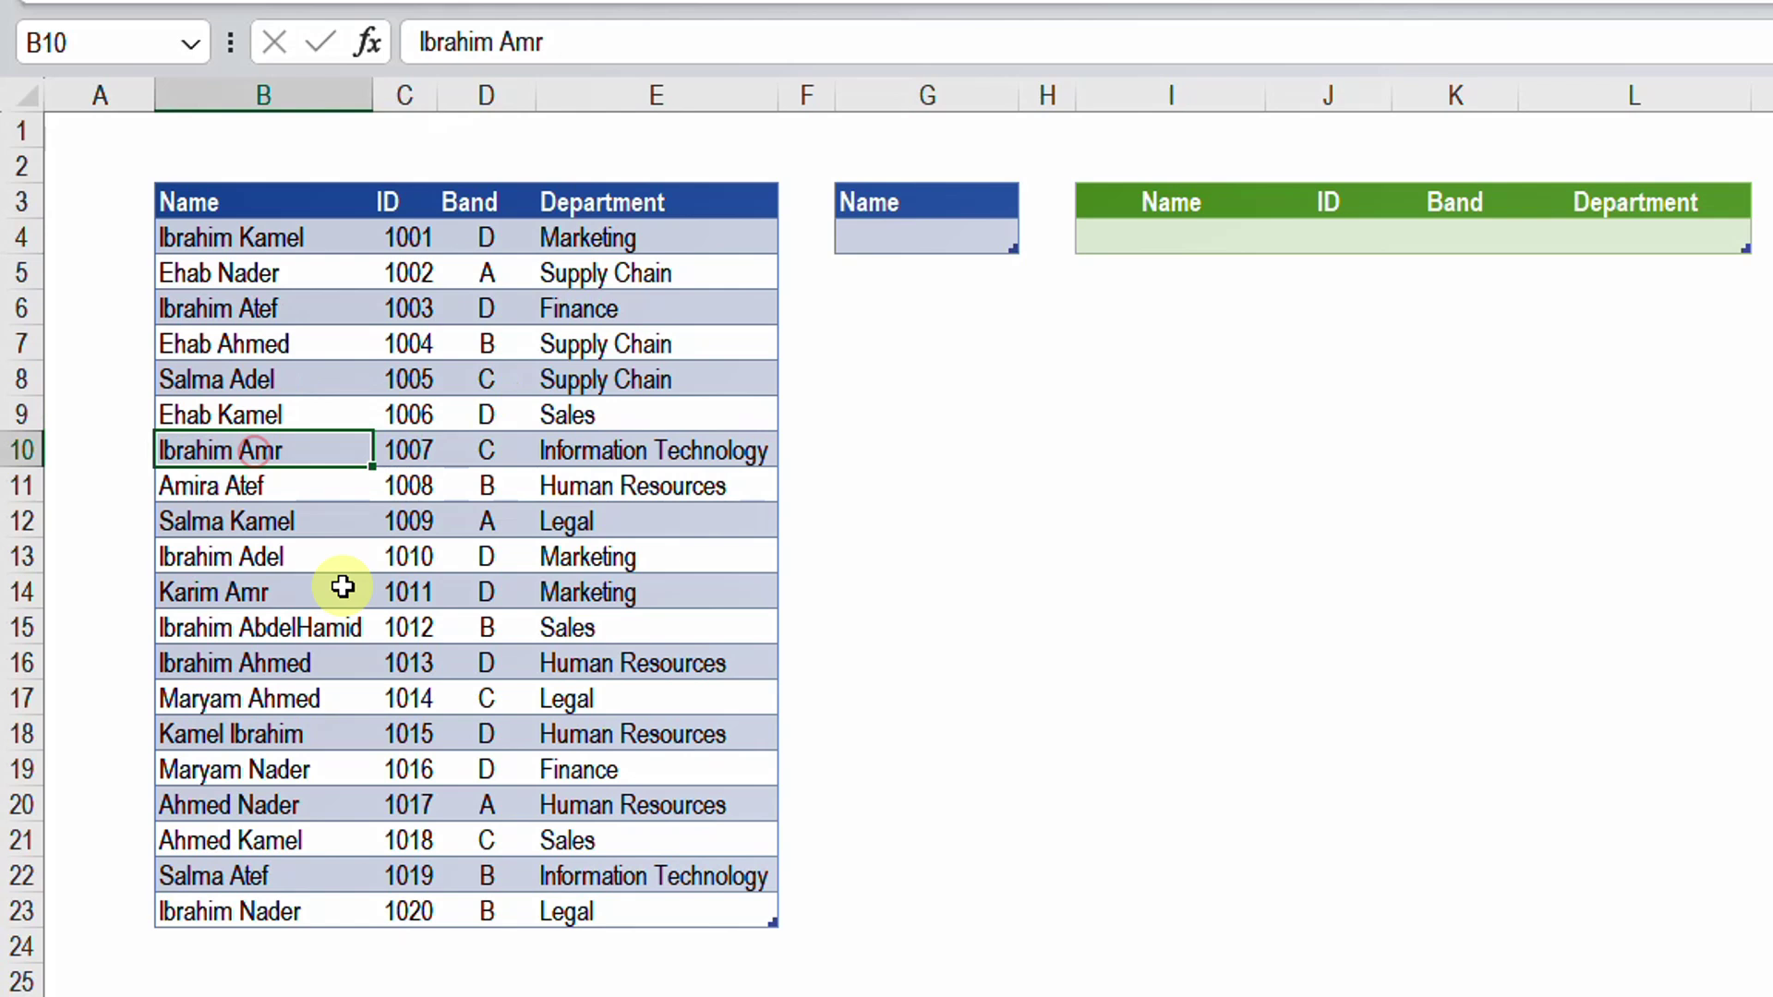
pyautogui.hotkey('ctrl', 'c')
pyautogui.click(949, 233)
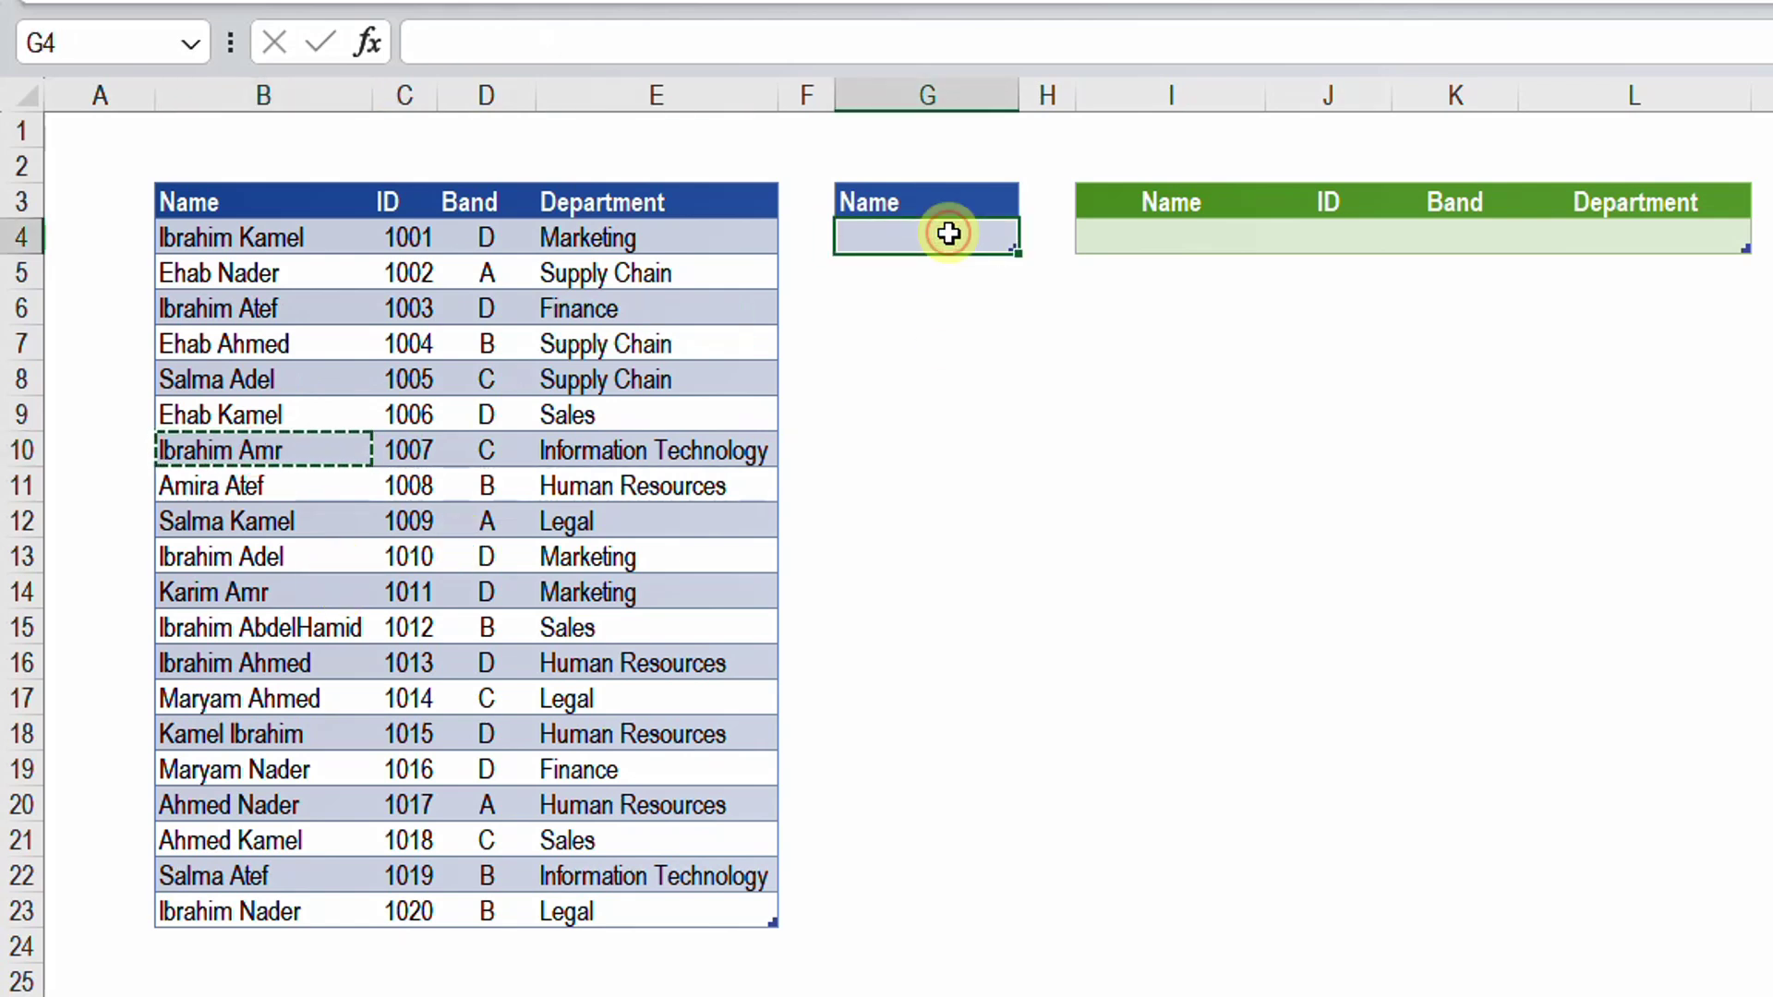
pyautogui.hotkey('ctrl', 'v')
# - Refresh the green output table so it shows 1007, C, Information Technology
pyautogui.click(1140, 227)
pyautogui.rightClick(1140, 227)
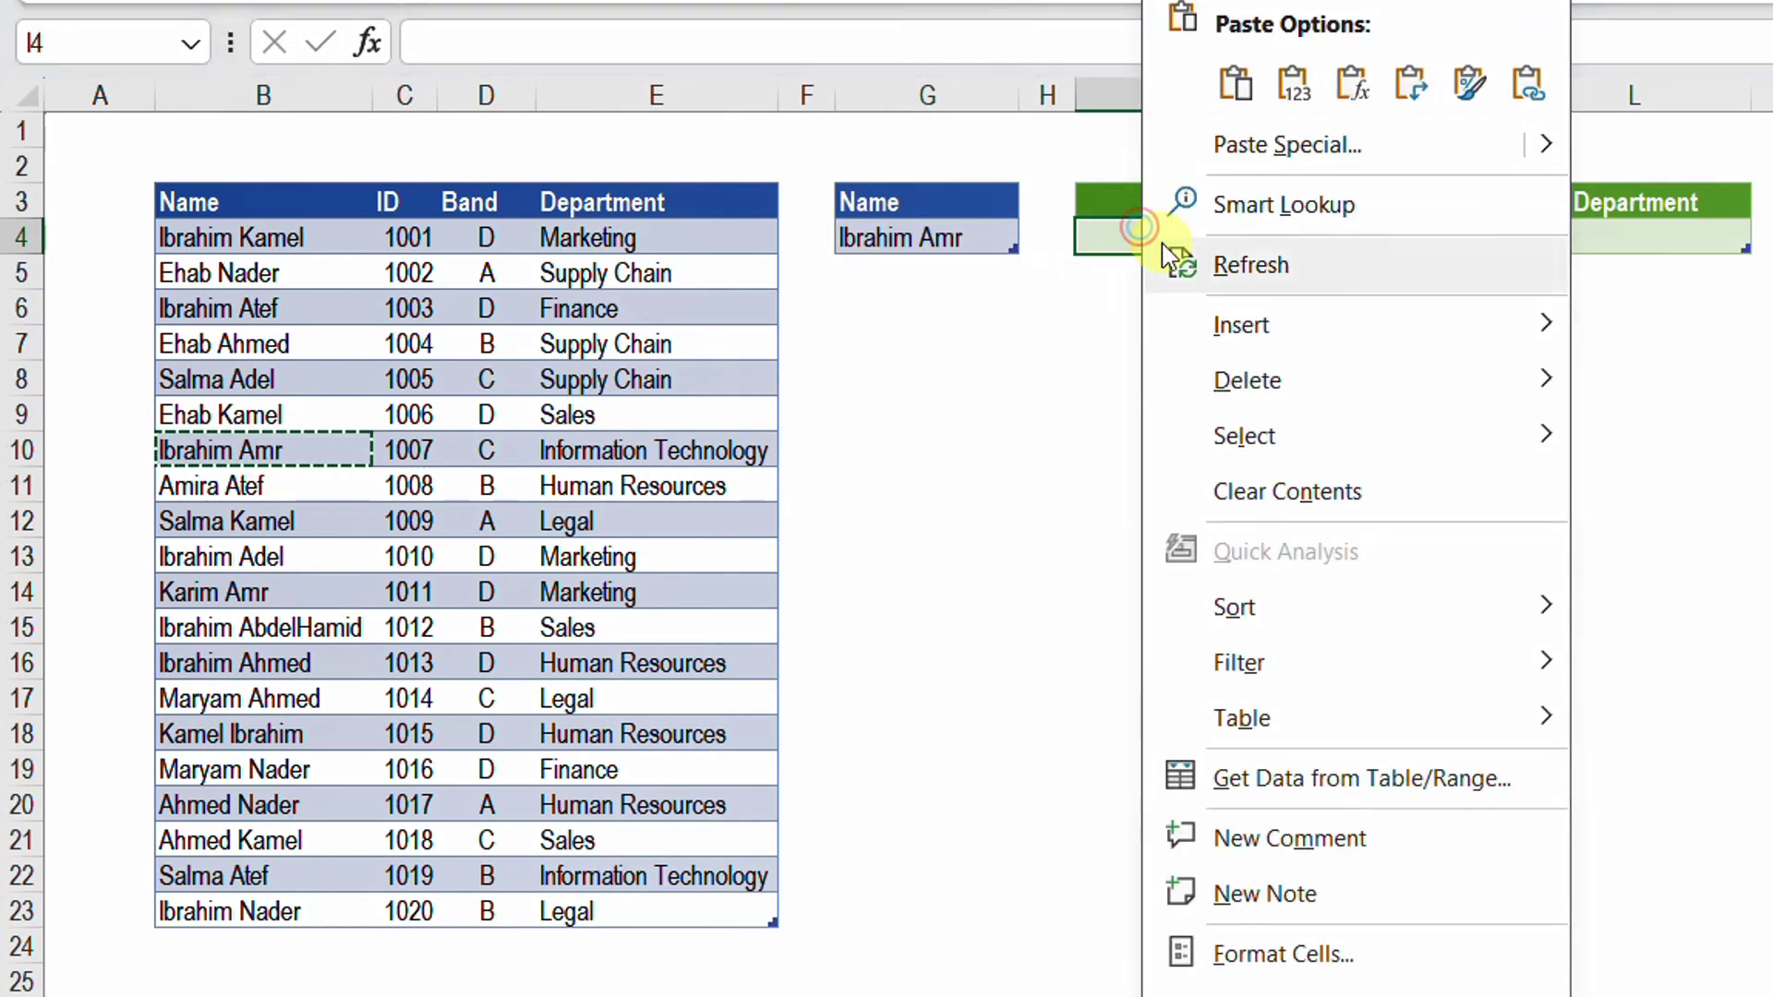
pyautogui.click(1192, 265)
pyautogui.click(1233, 325)
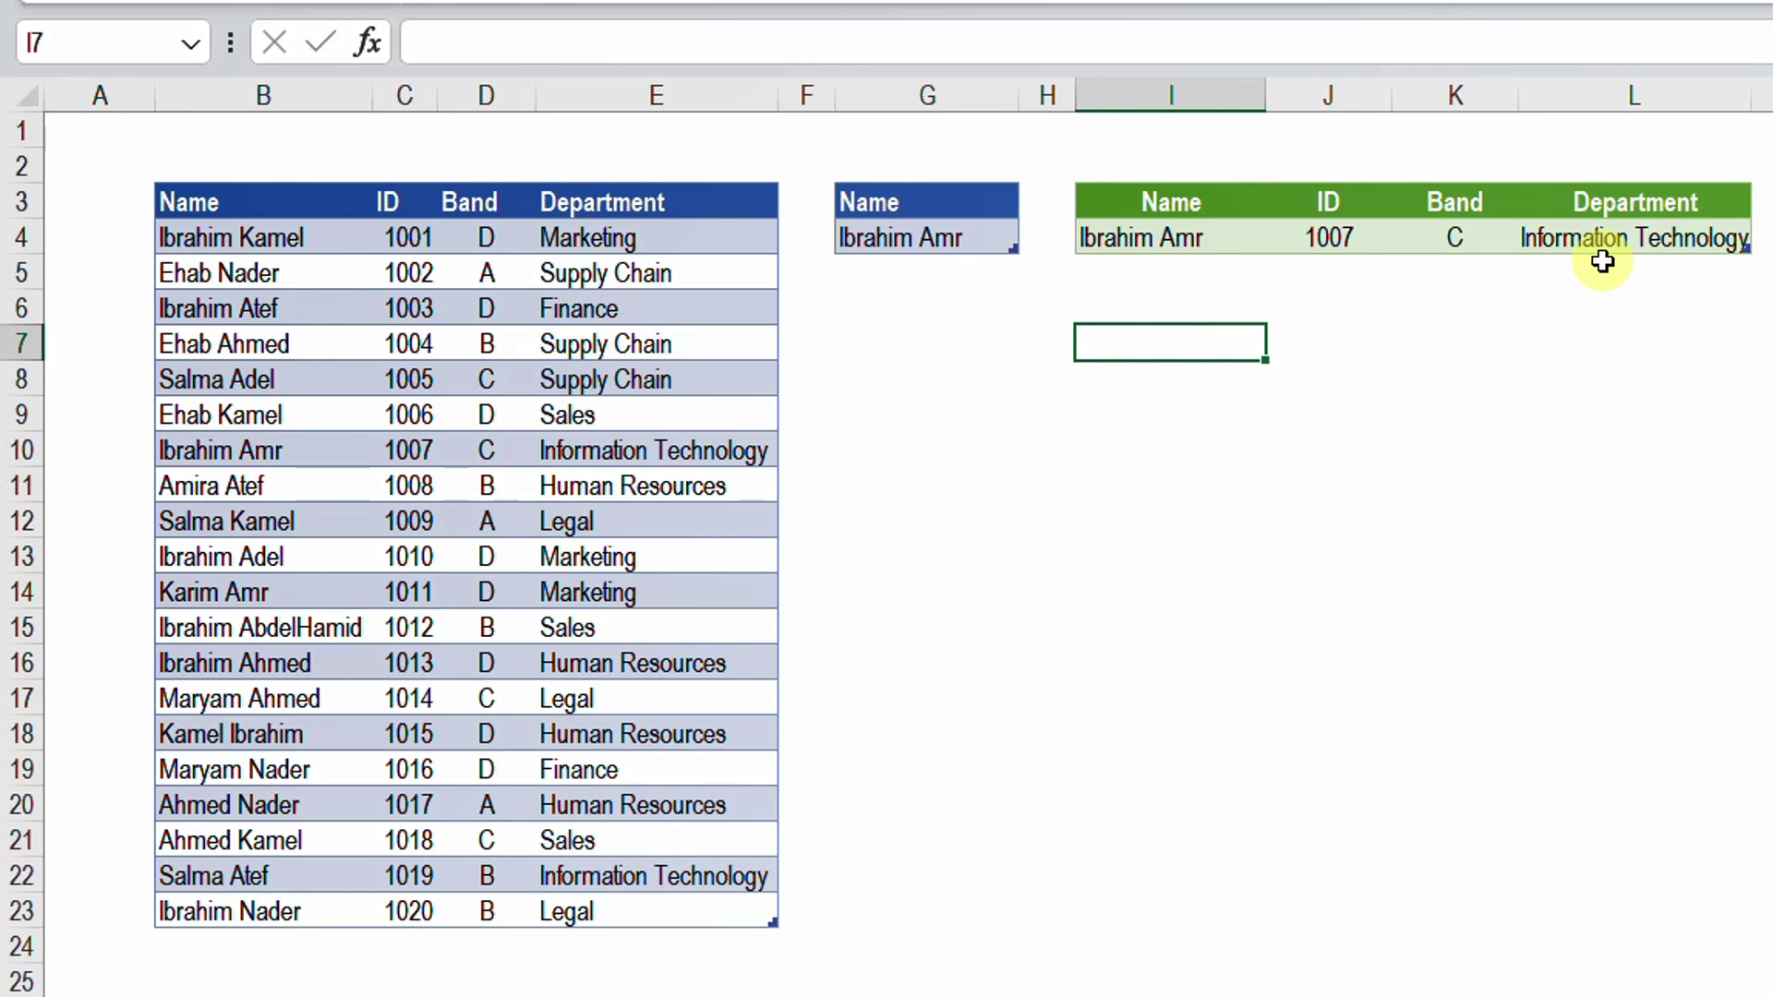
# - Change the search header G3 to ID and enter 1005 as the search value
pyautogui.click(967, 211)
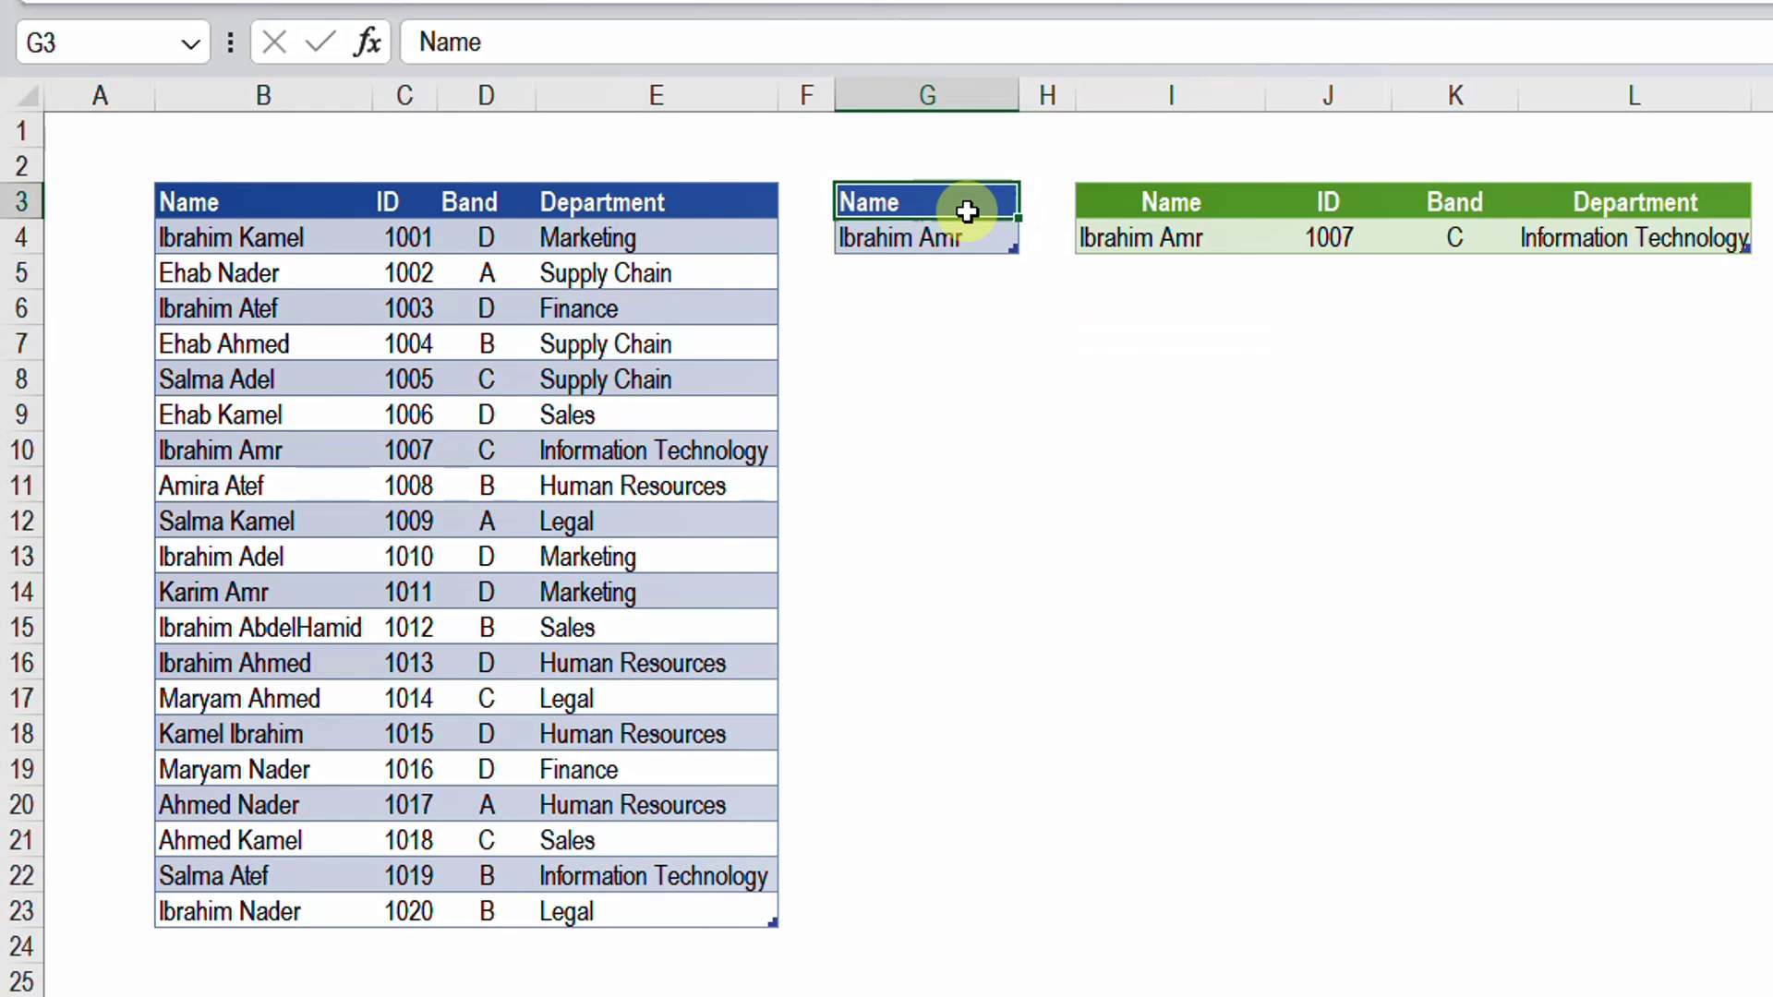
pyautogui.write('ID')
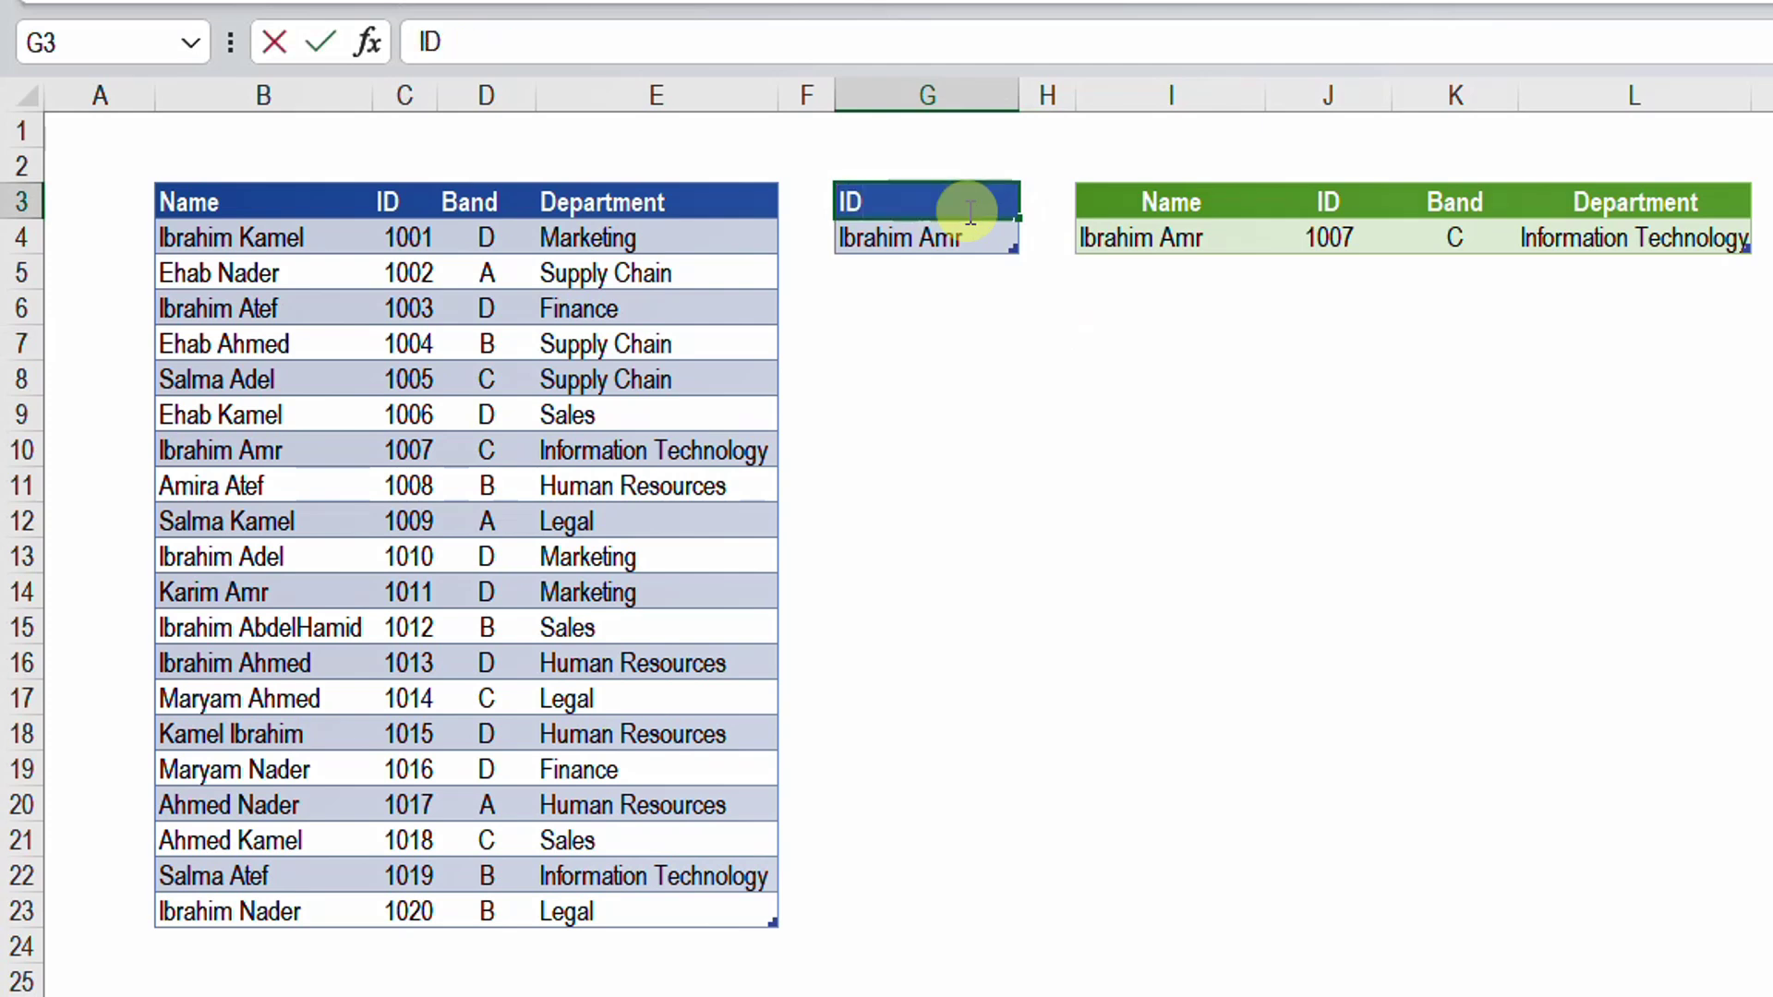
pyautogui.press('Return')
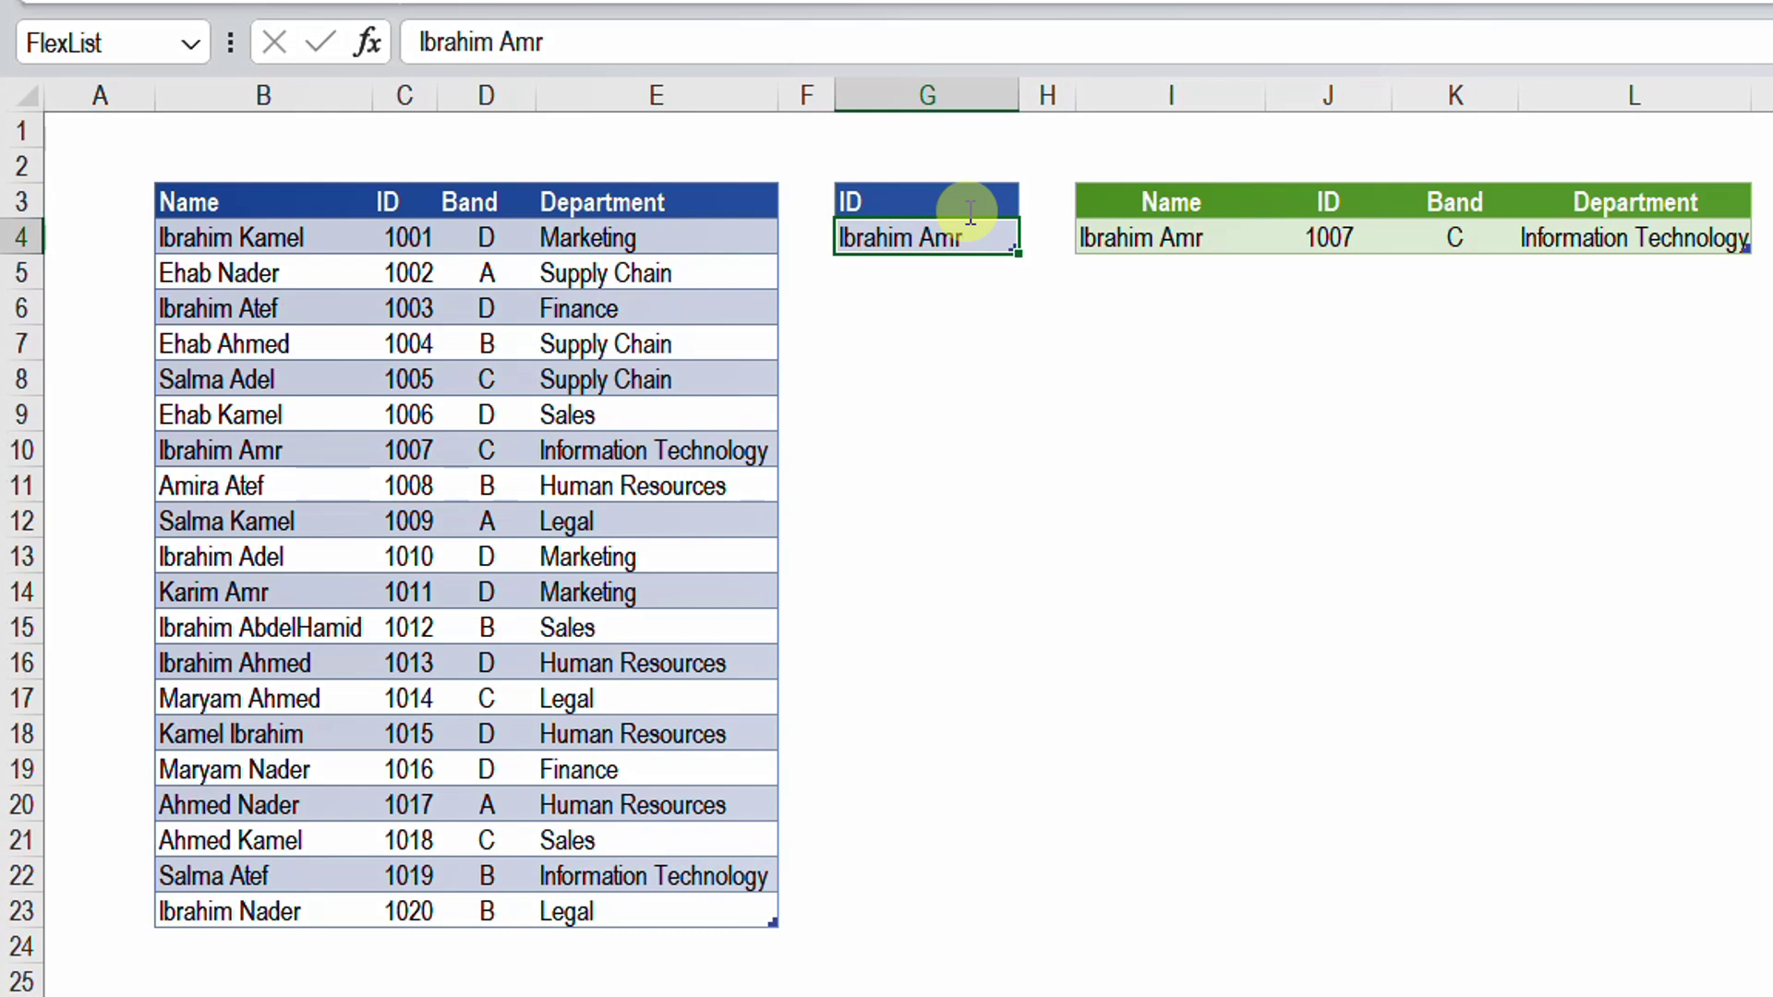
pyautogui.write('1005')
pyautogui.press('Return')
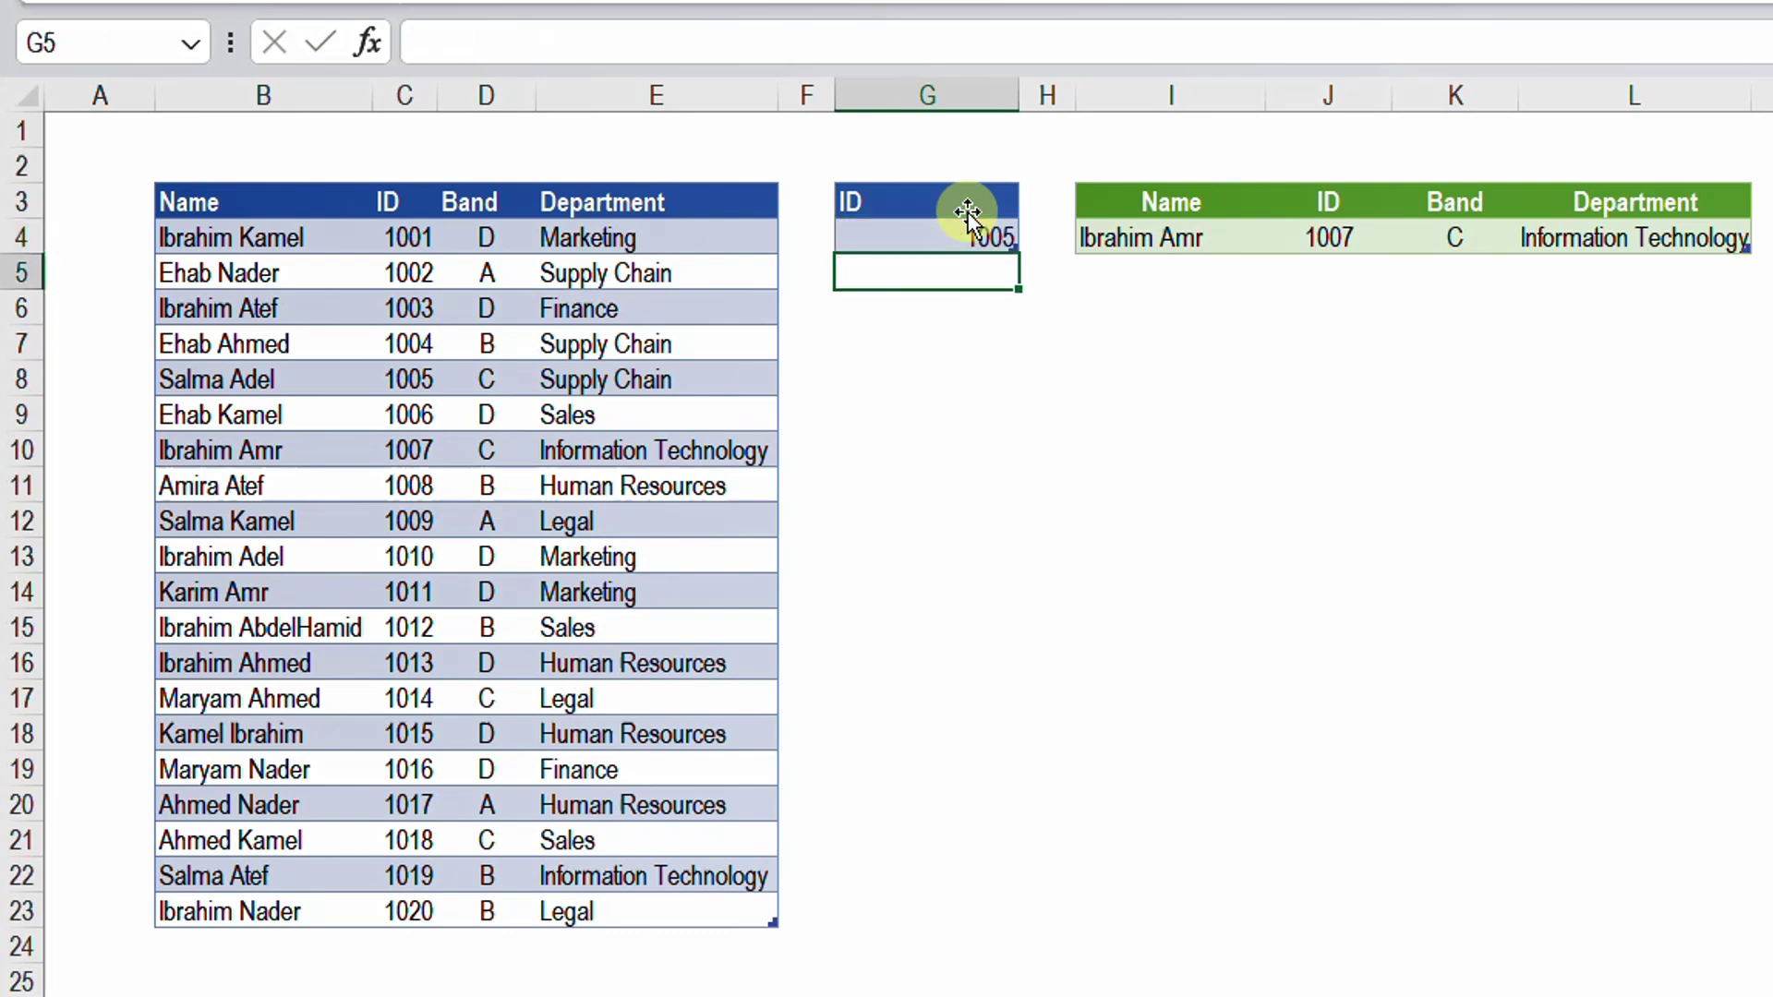
# - Refresh the green output and check the result row: Band C, Supply Chain
pyautogui.rightClick(1404, 238)
pyautogui.click(1486, 270)
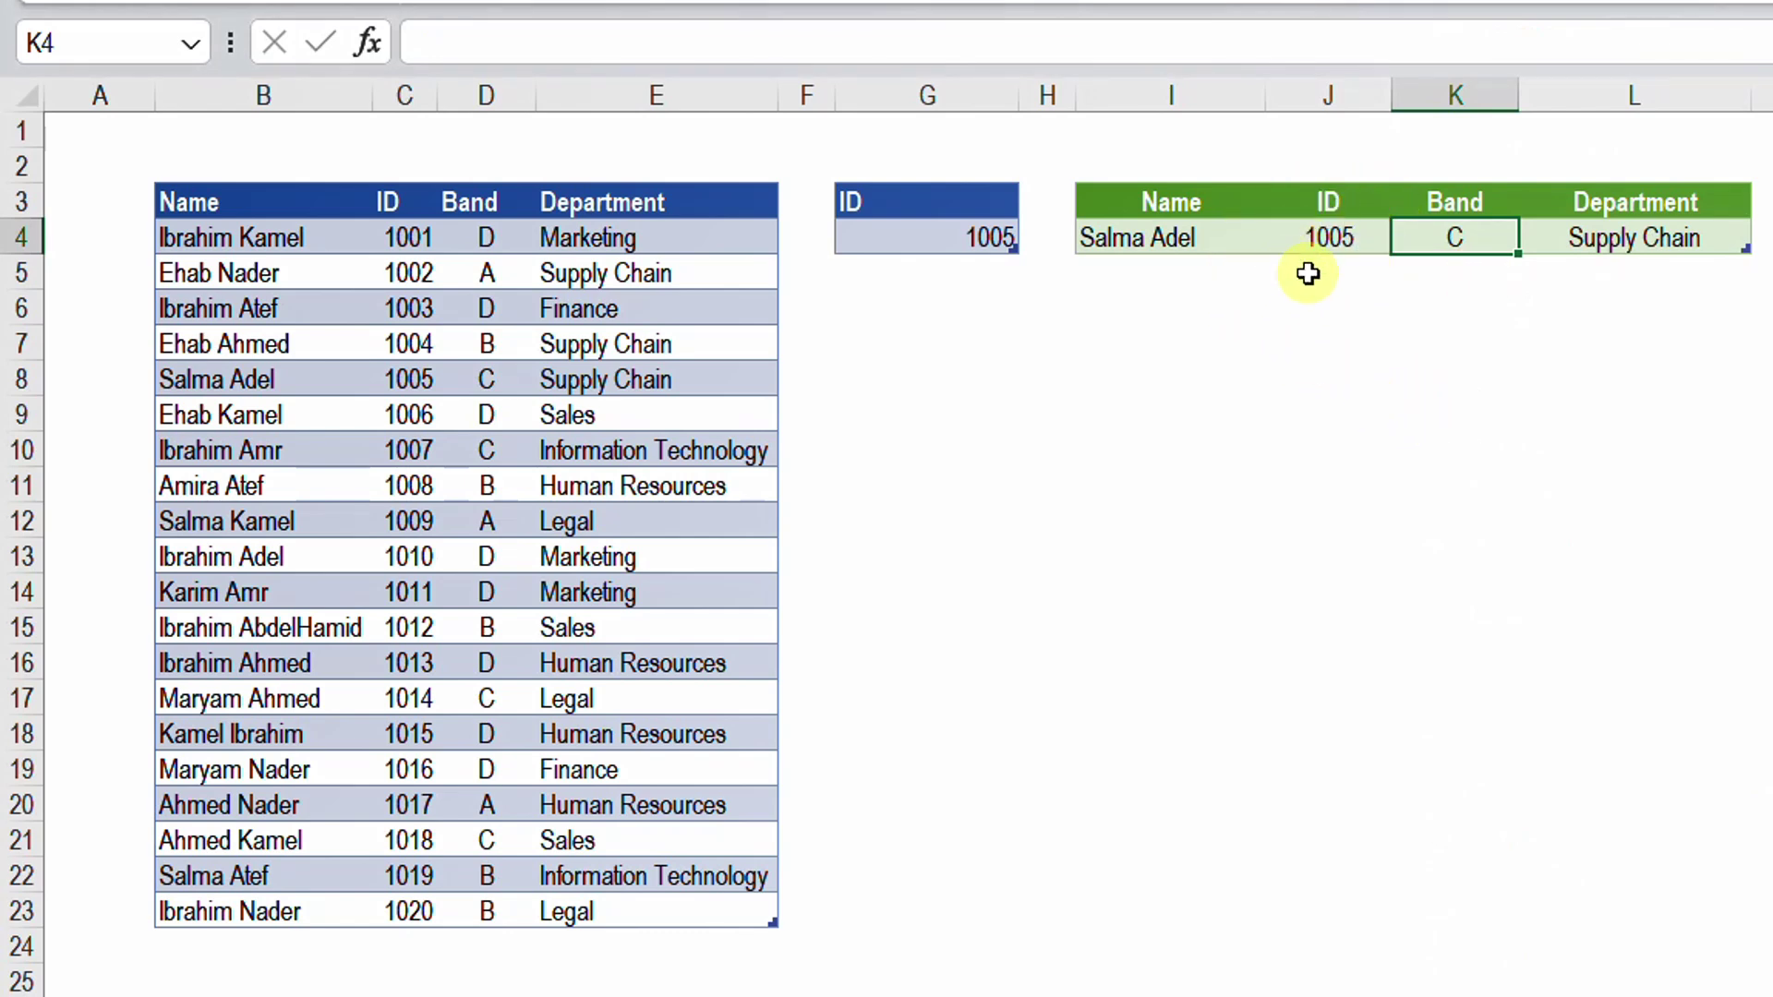
pyautogui.click(1187, 242)
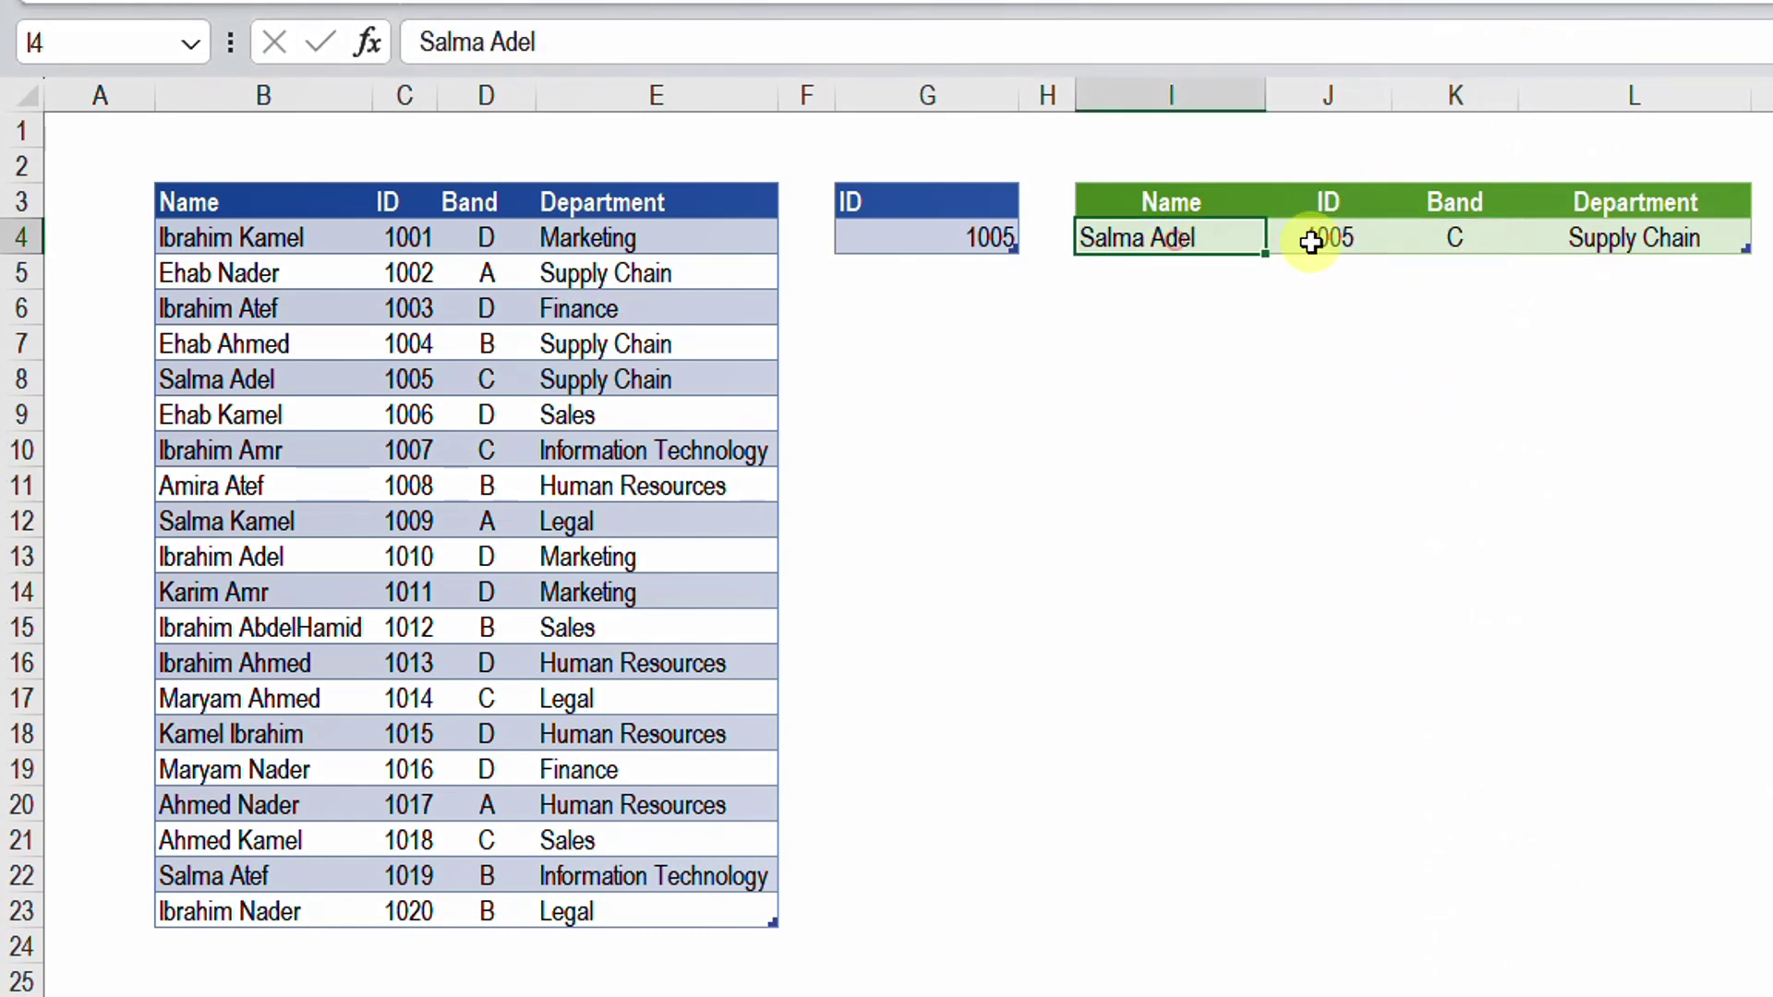
pyautogui.click(1478, 240)
pyautogui.click(1597, 238)
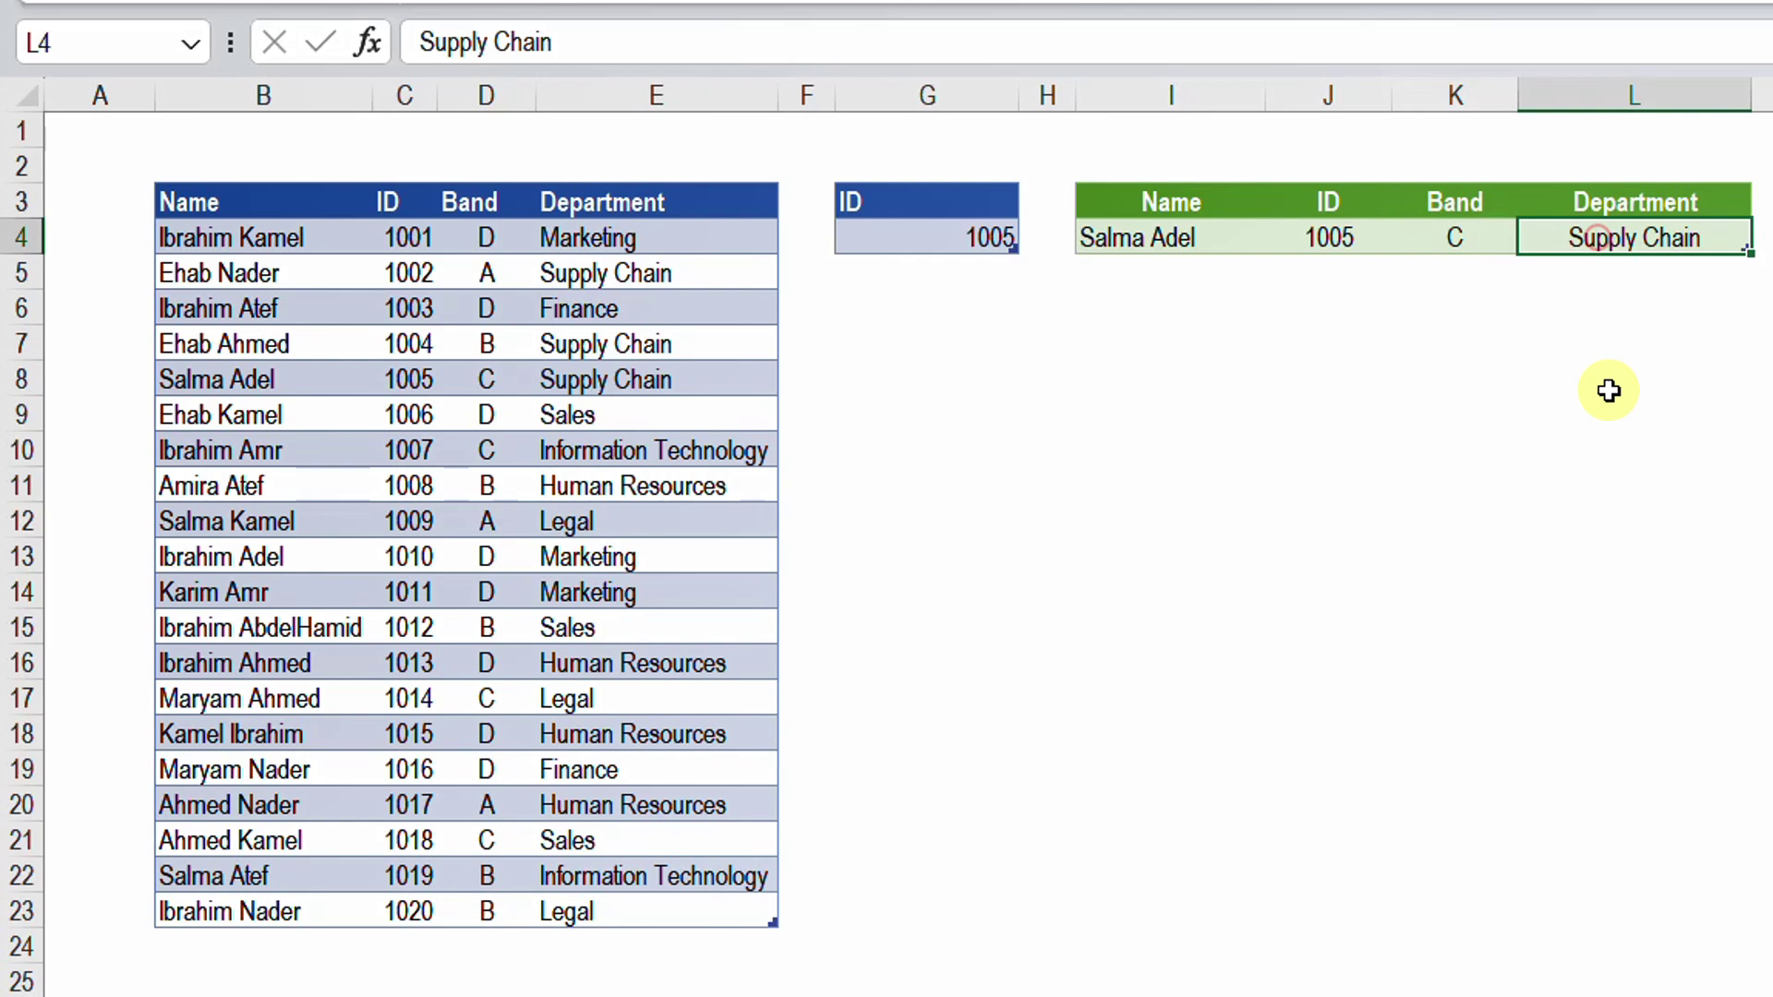
# - Switch the search field to Band, enter A, and refresh the green output
pyautogui.click(972, 195)
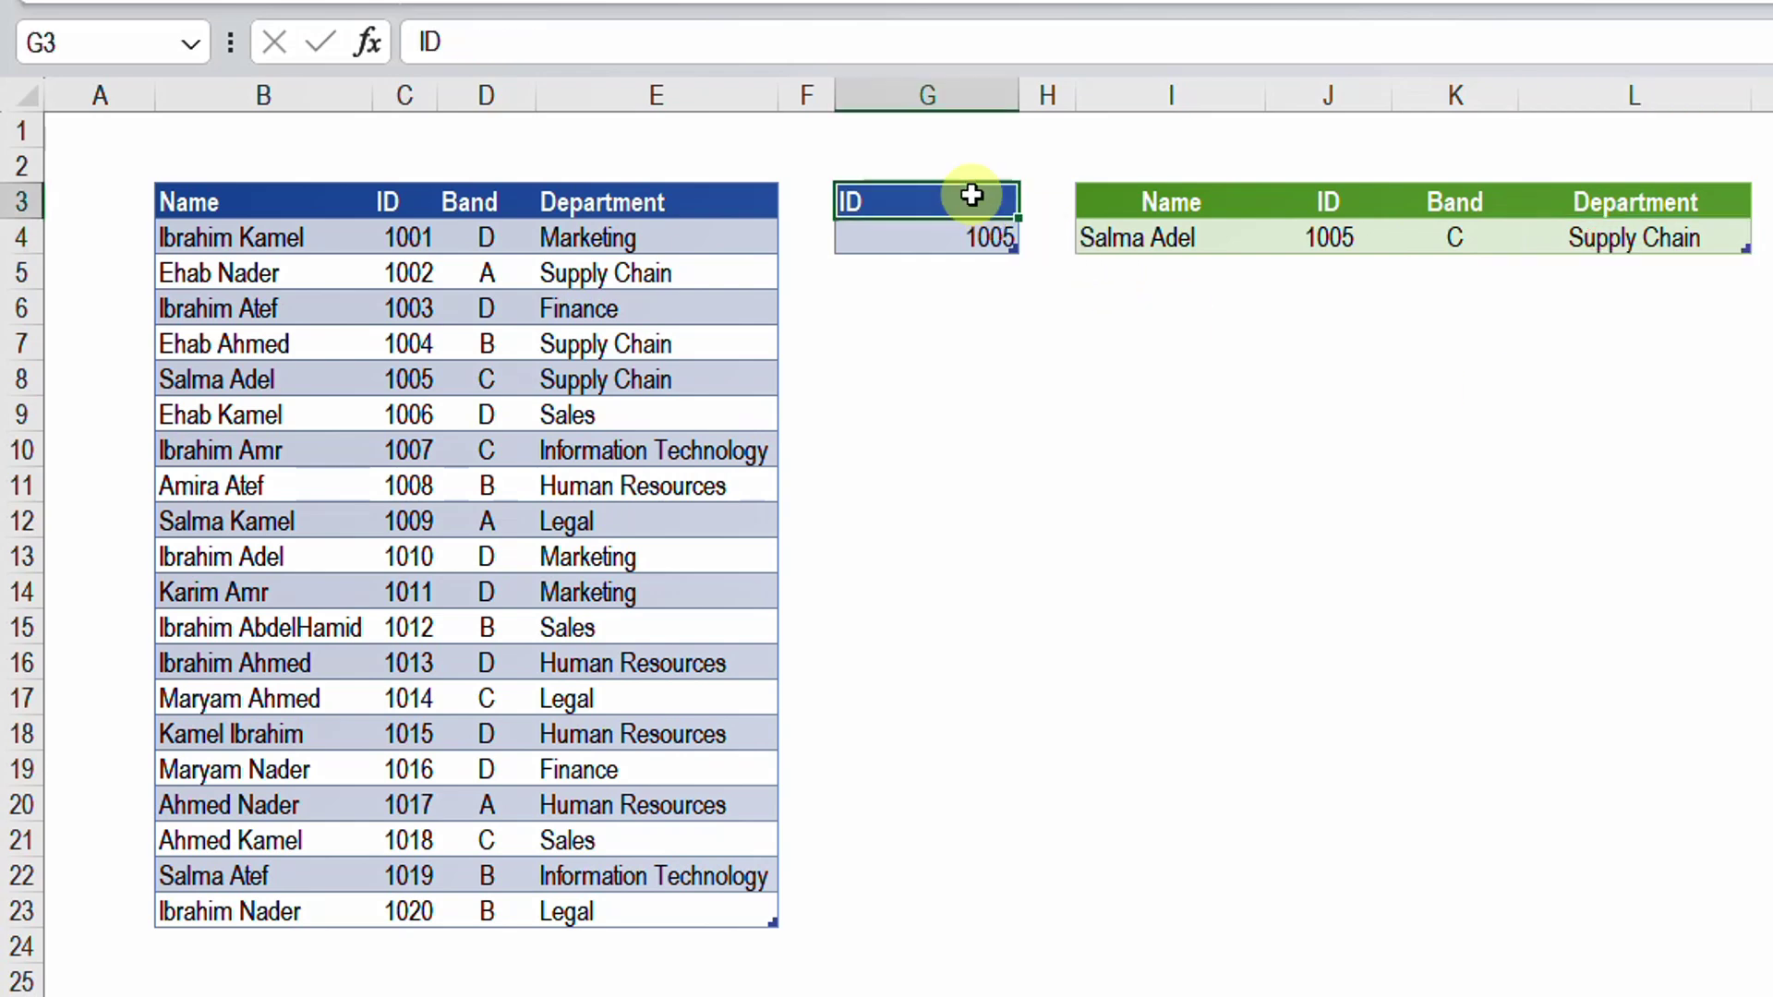
pyautogui.write('Band')
pyautogui.press('Return')
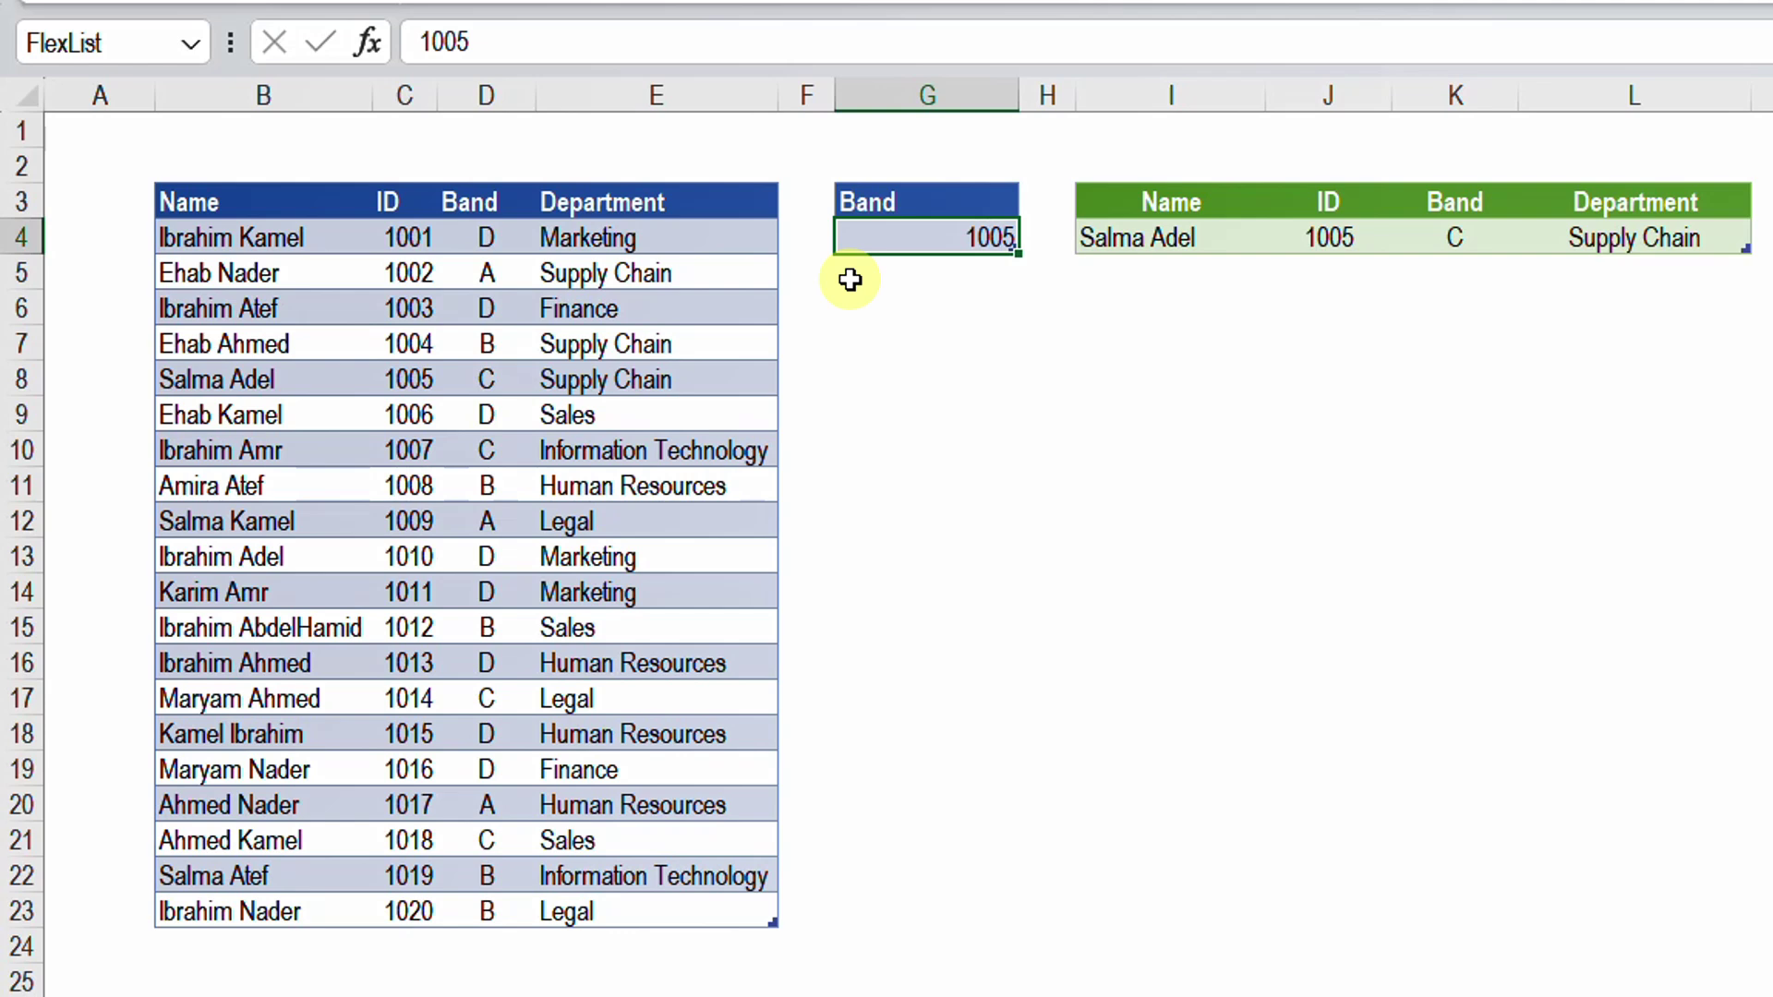
pyautogui.write('A')
pyautogui.press('Return')
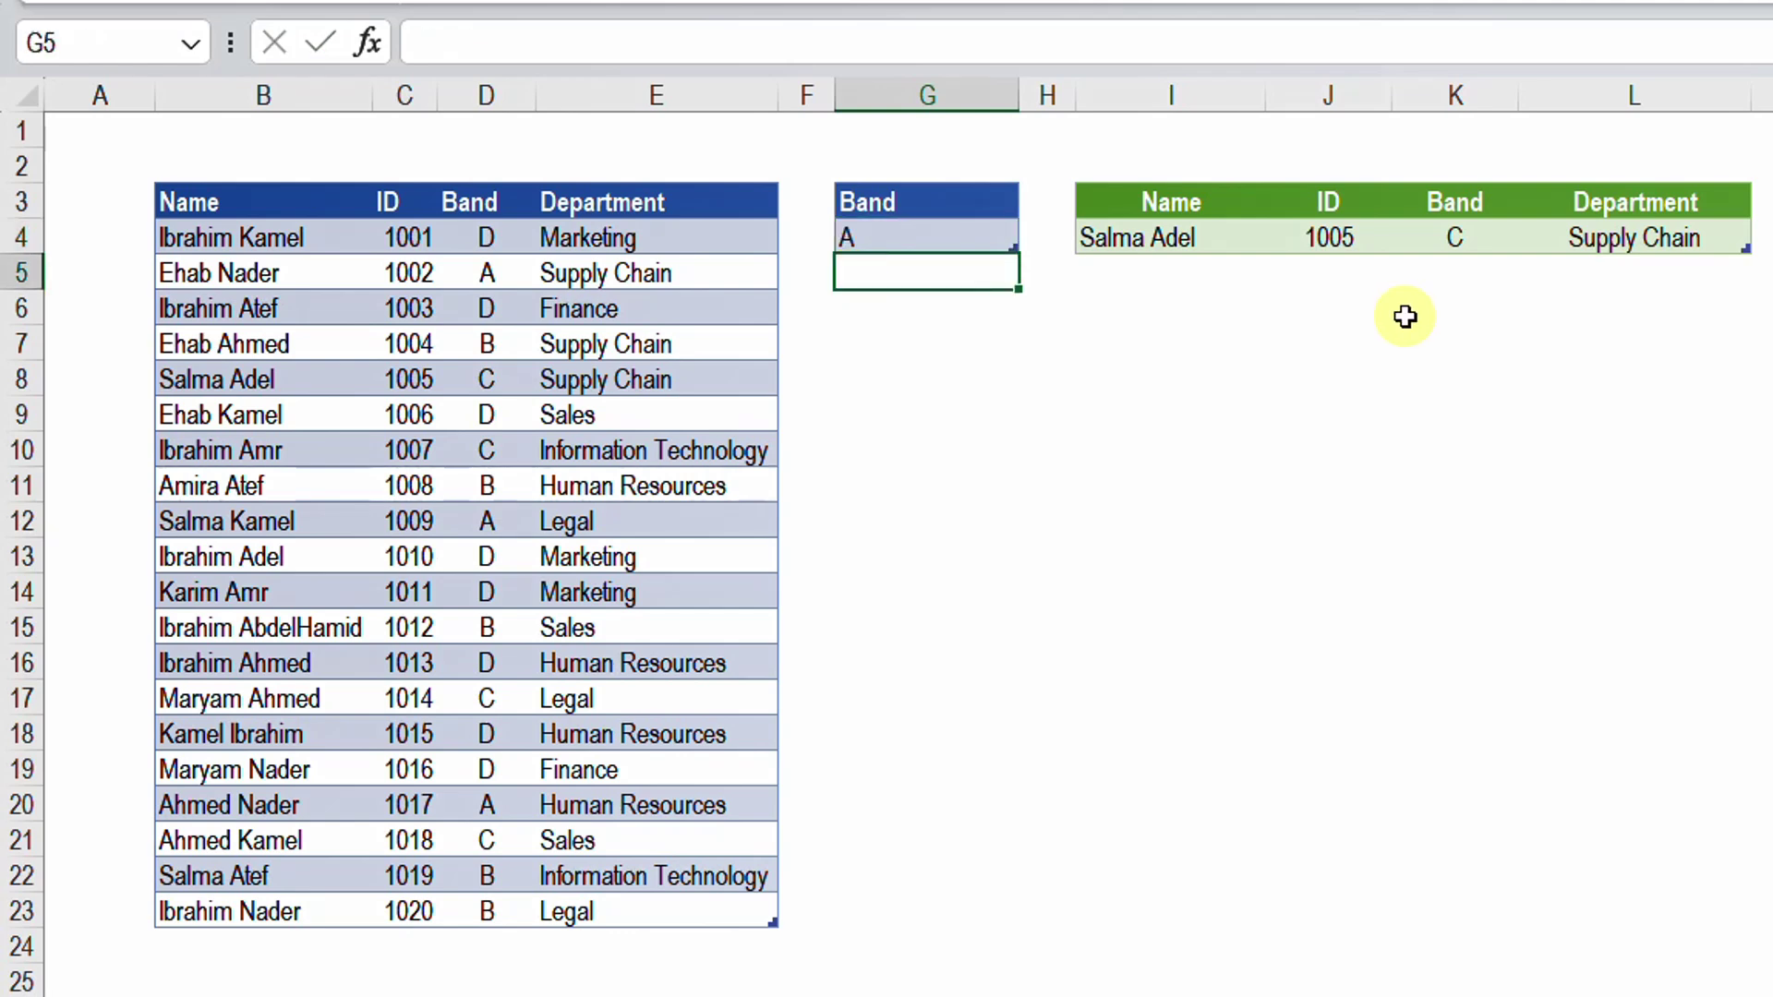
pyautogui.rightClick(1413, 242)
pyautogui.click(1499, 273)
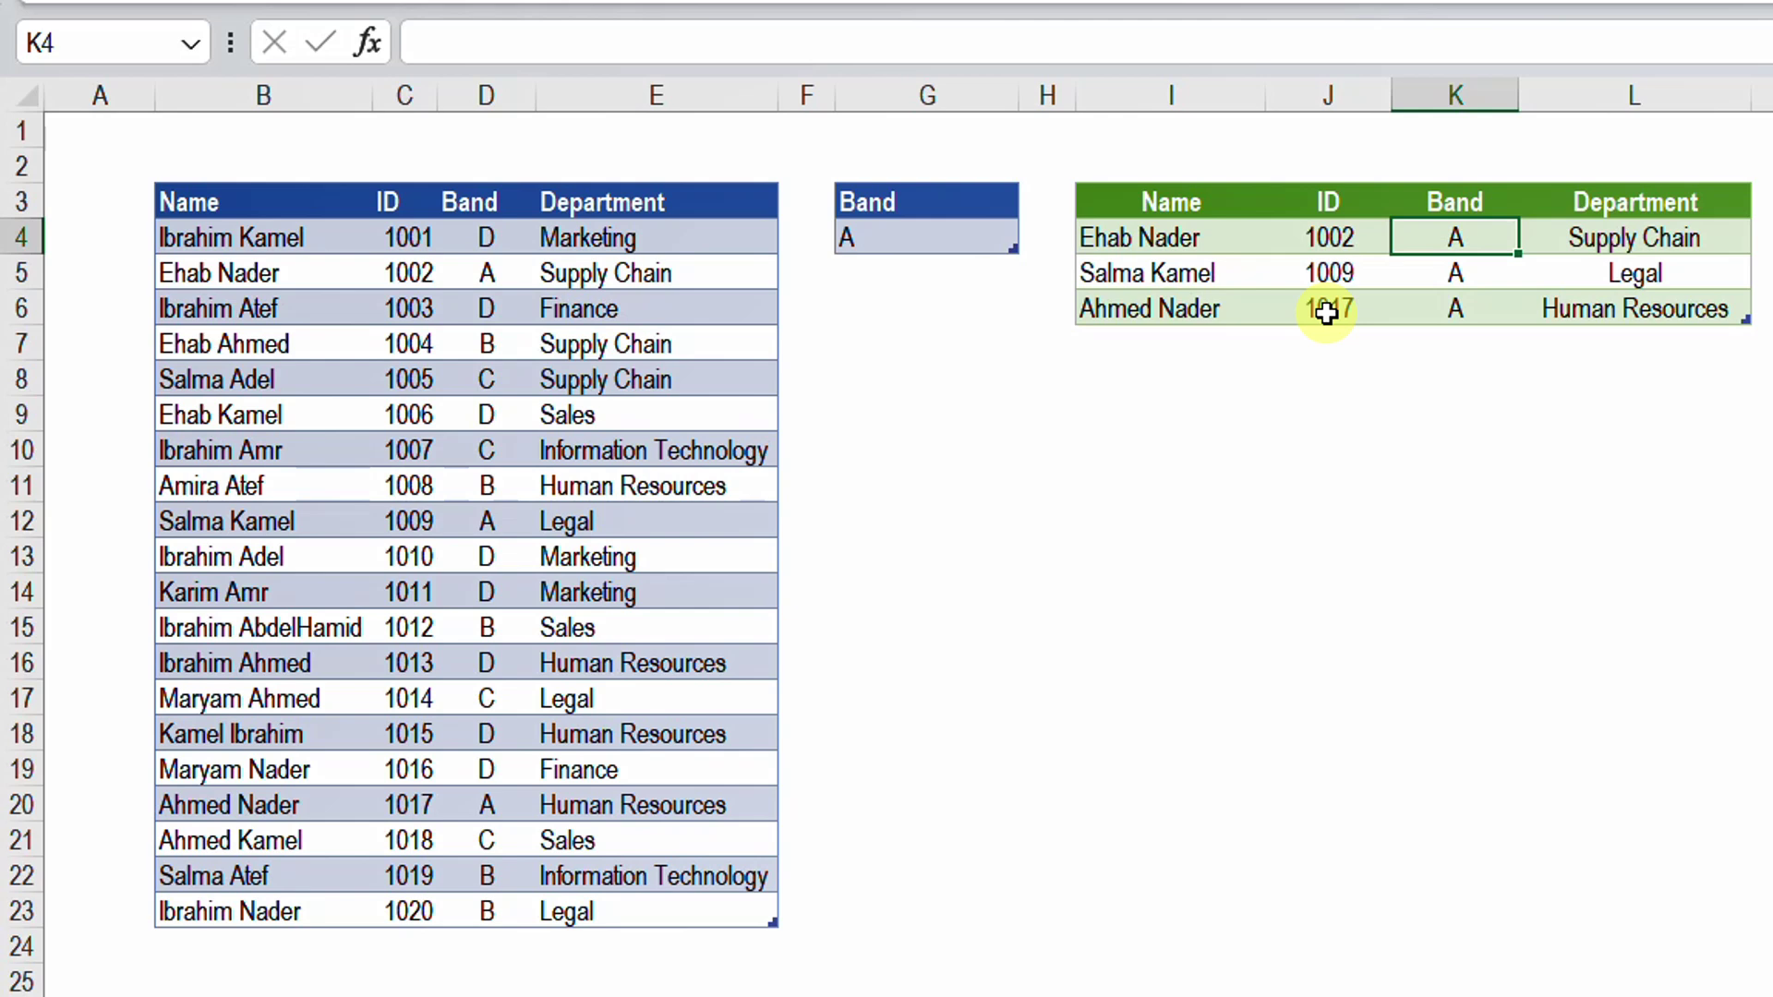
# - Add D as a second Band value in G5 and refresh the output
pyautogui.click(933, 277)
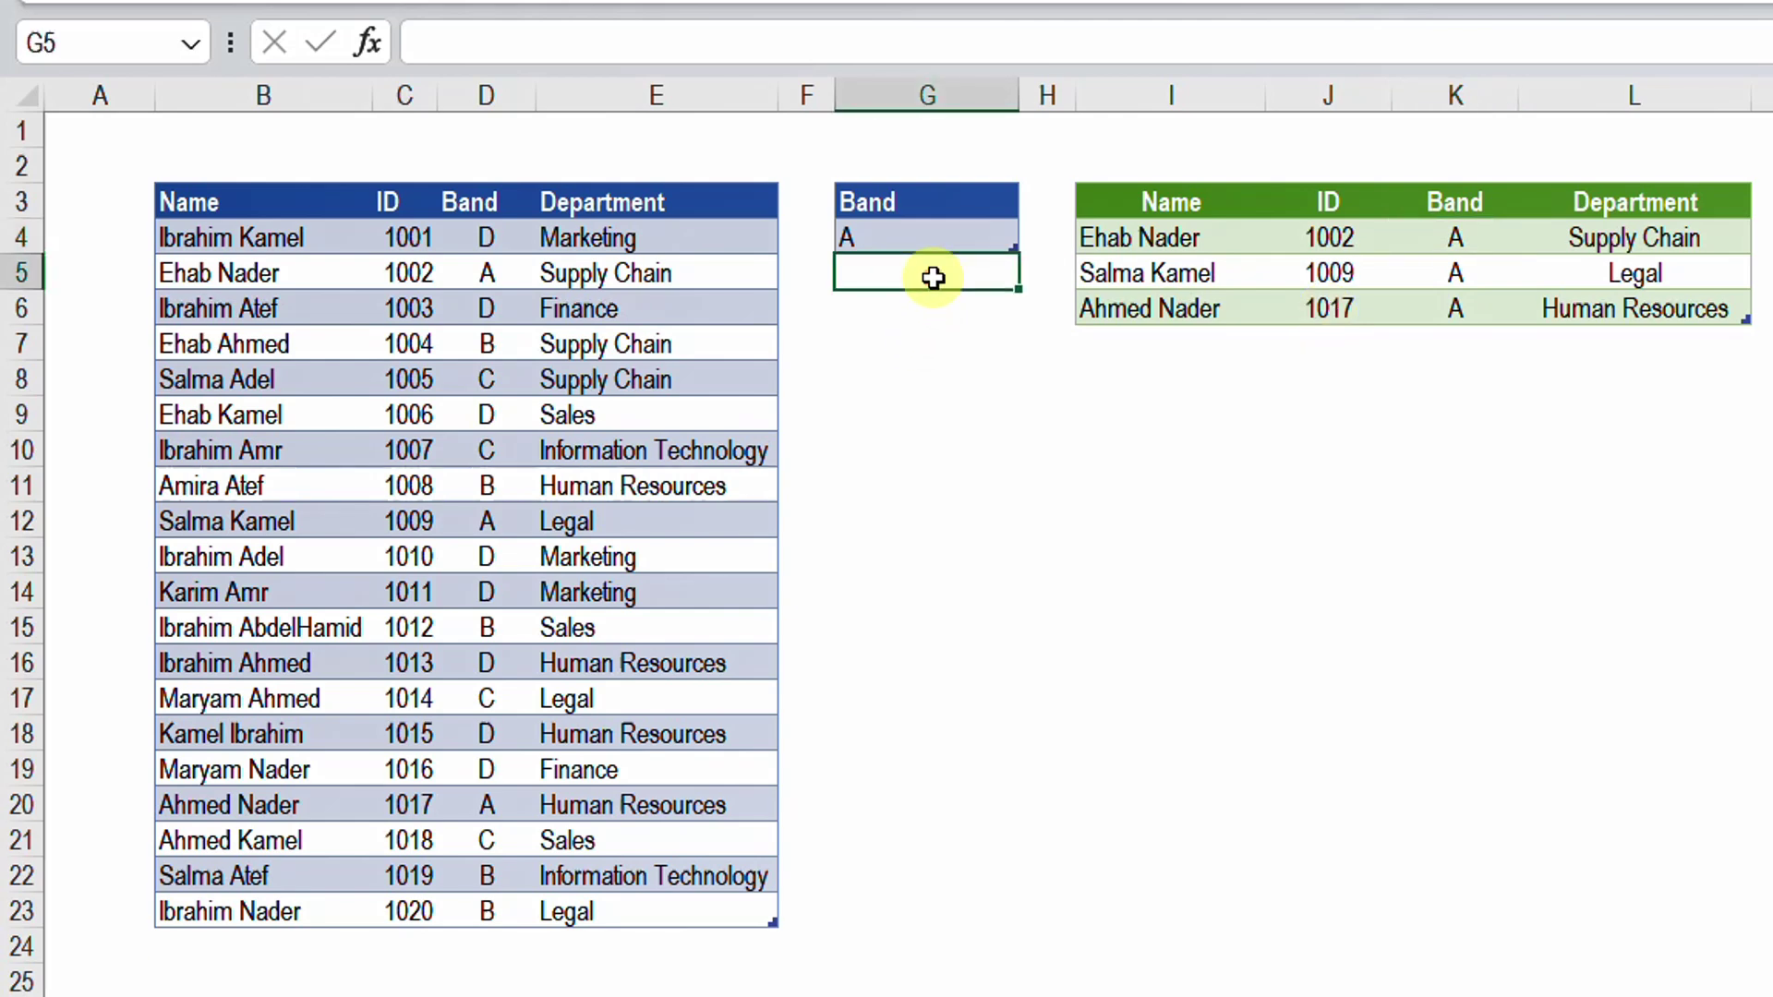
pyautogui.write('D')
pyautogui.press('Return')
pyautogui.rightClick(1280, 275)
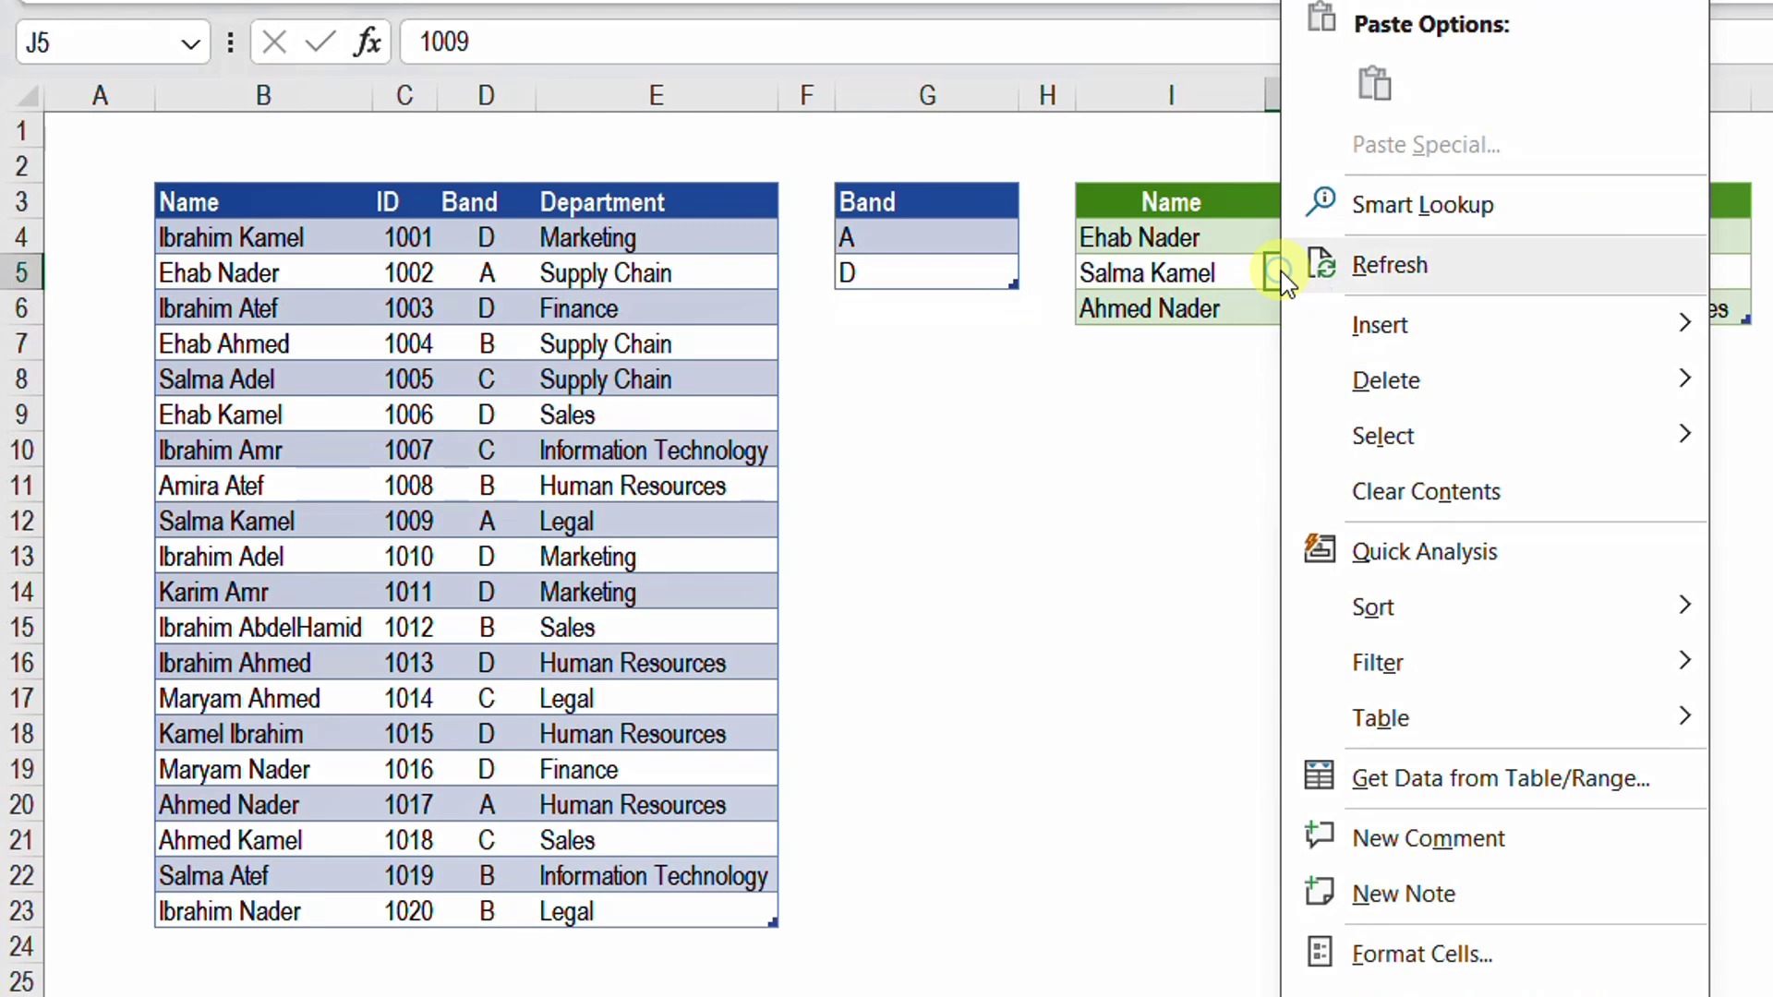
pyautogui.click(1283, 273)
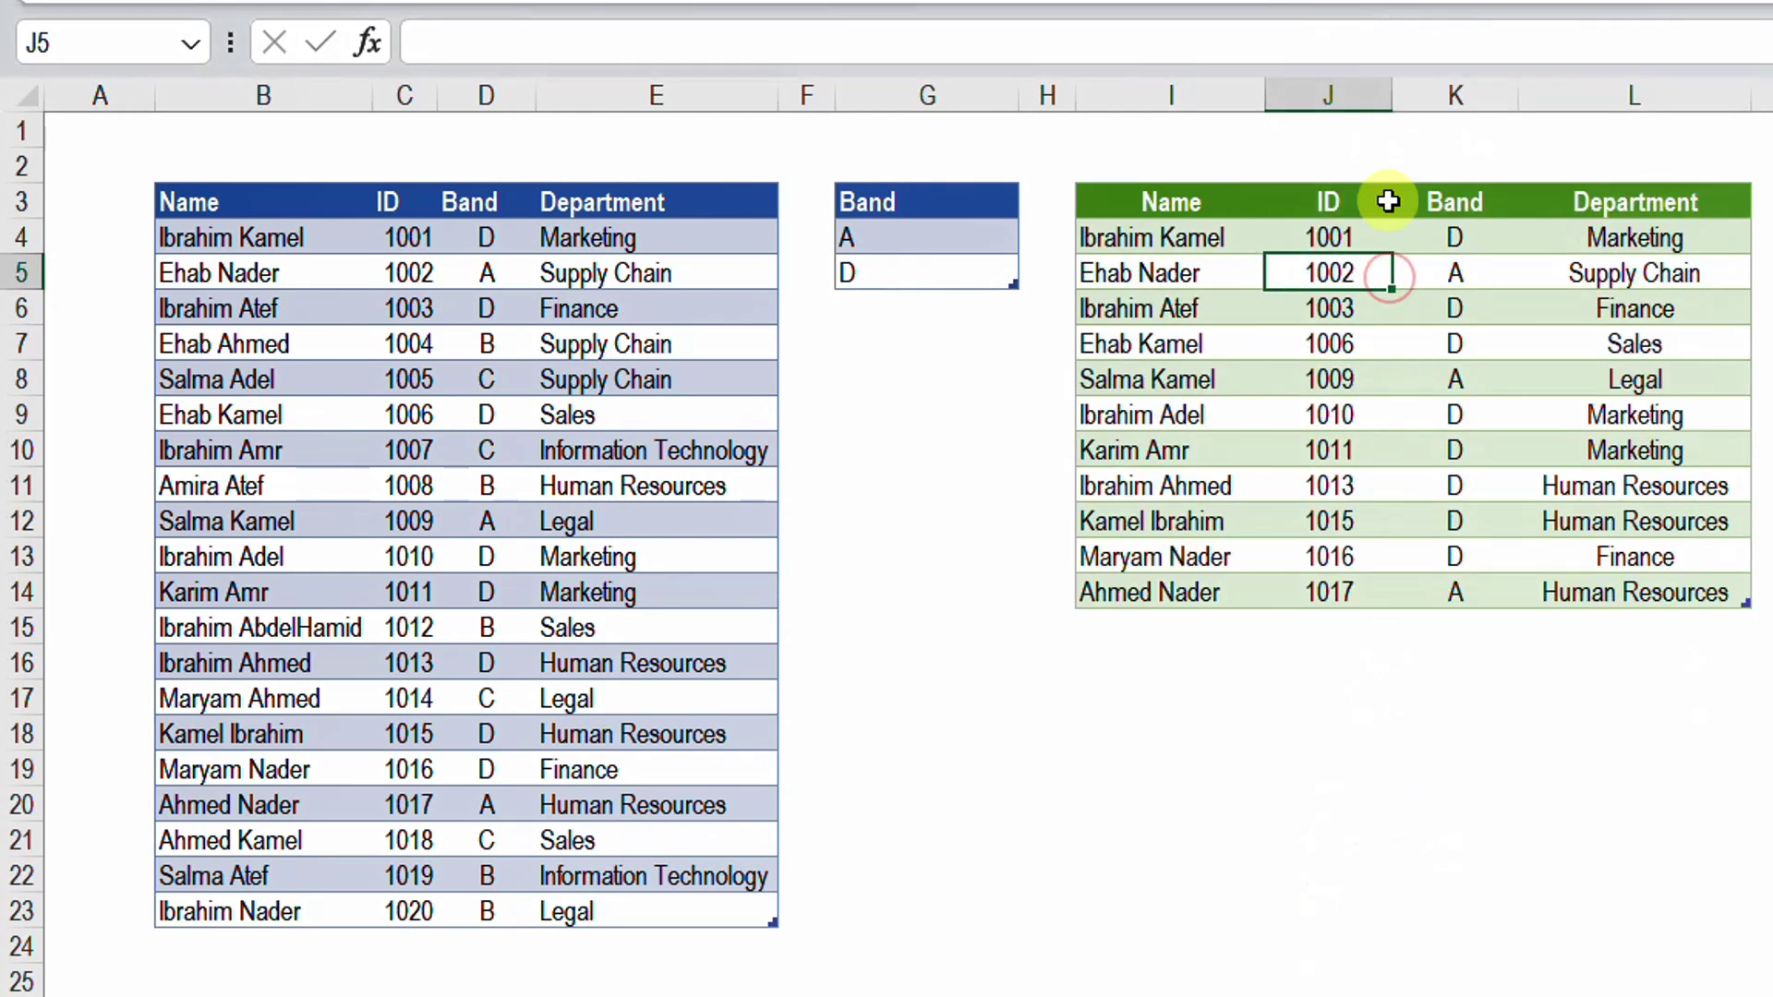
# - Head the search column Department and paste Supply Chain and Finance from E5:E6 into G4
pyautogui.click(973, 203)
pyautogui.write('De')
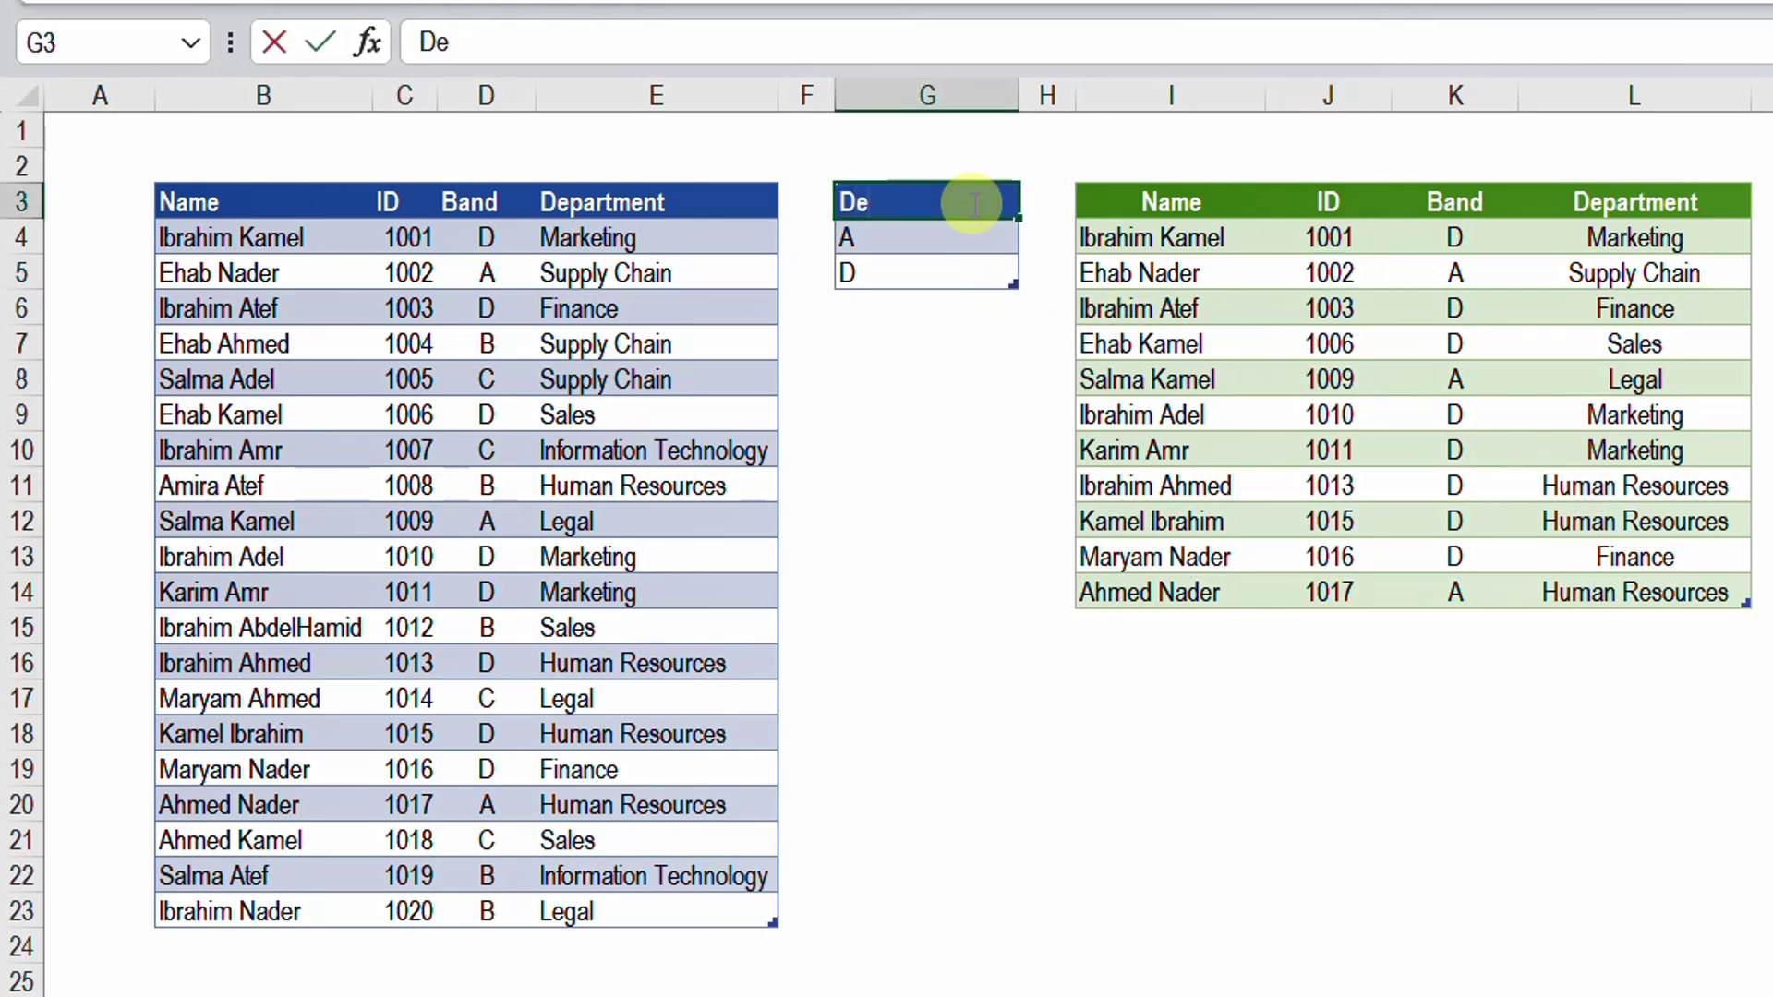
pyautogui.write('partment')
pyautogui.press('Return')
pyautogui.click(646, 273)
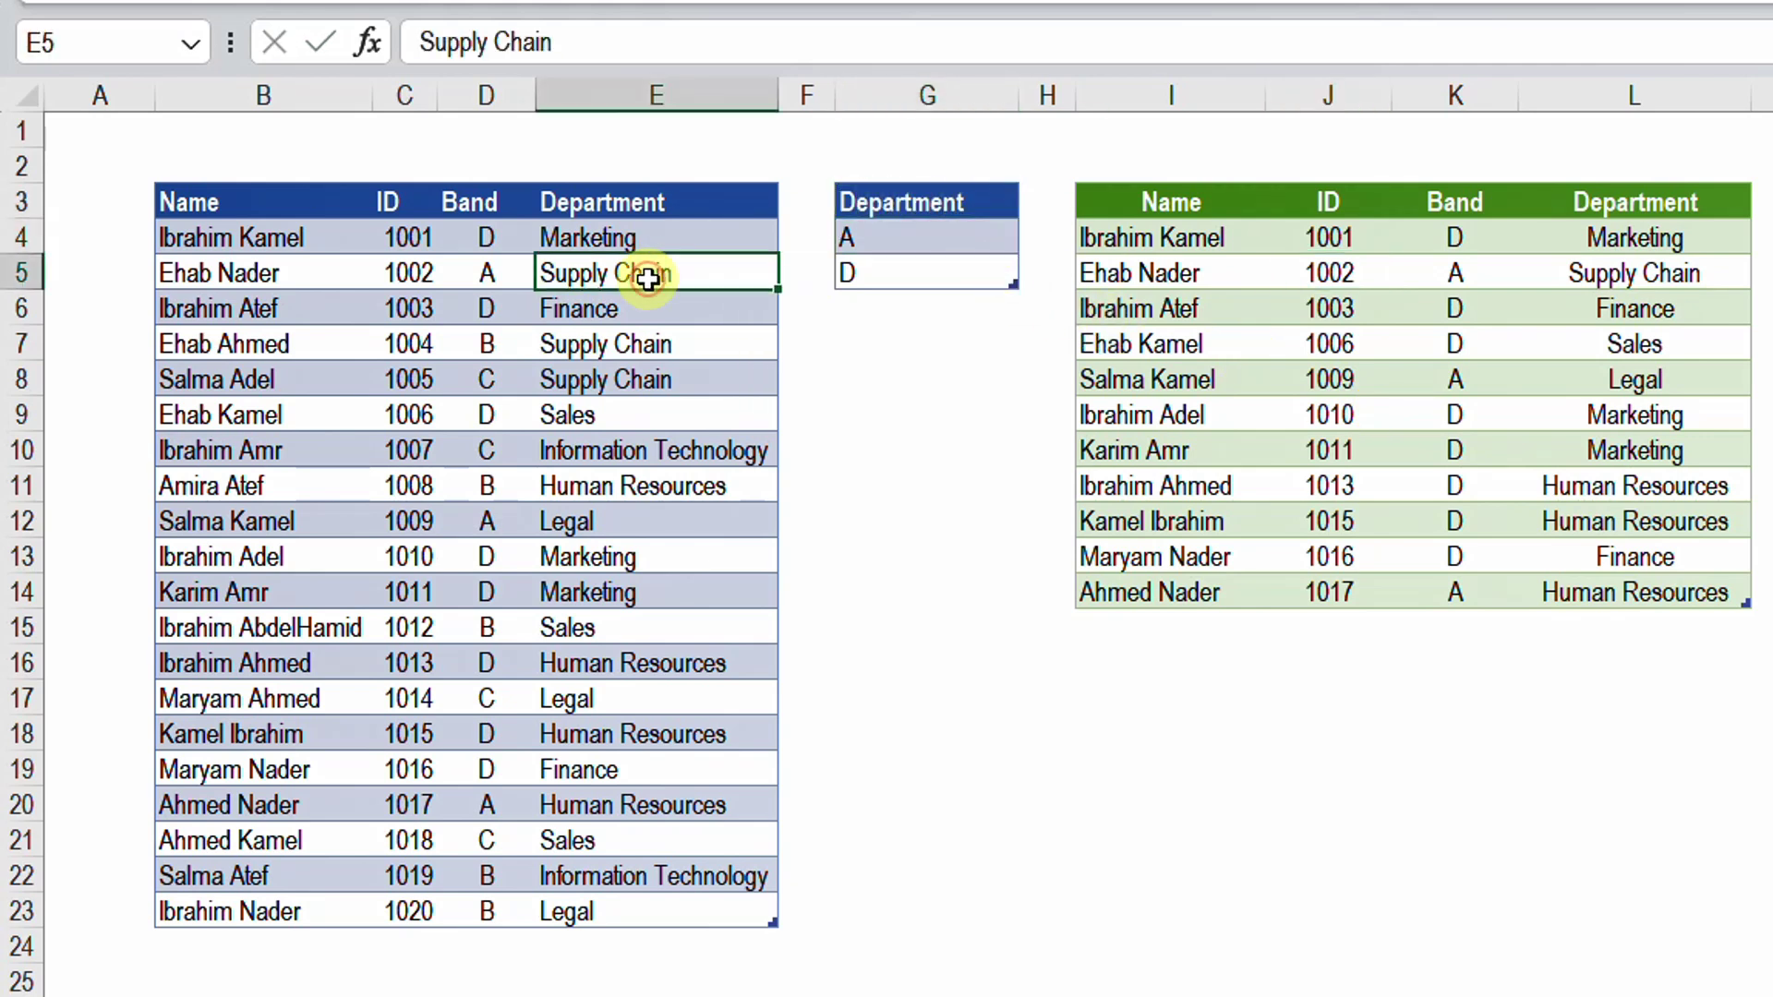
pyautogui.keyDown('ctrl'); pyautogui.click(648, 308); pyautogui.keyUp('ctrl')
pyautogui.hotkey('ctrl', 'c')
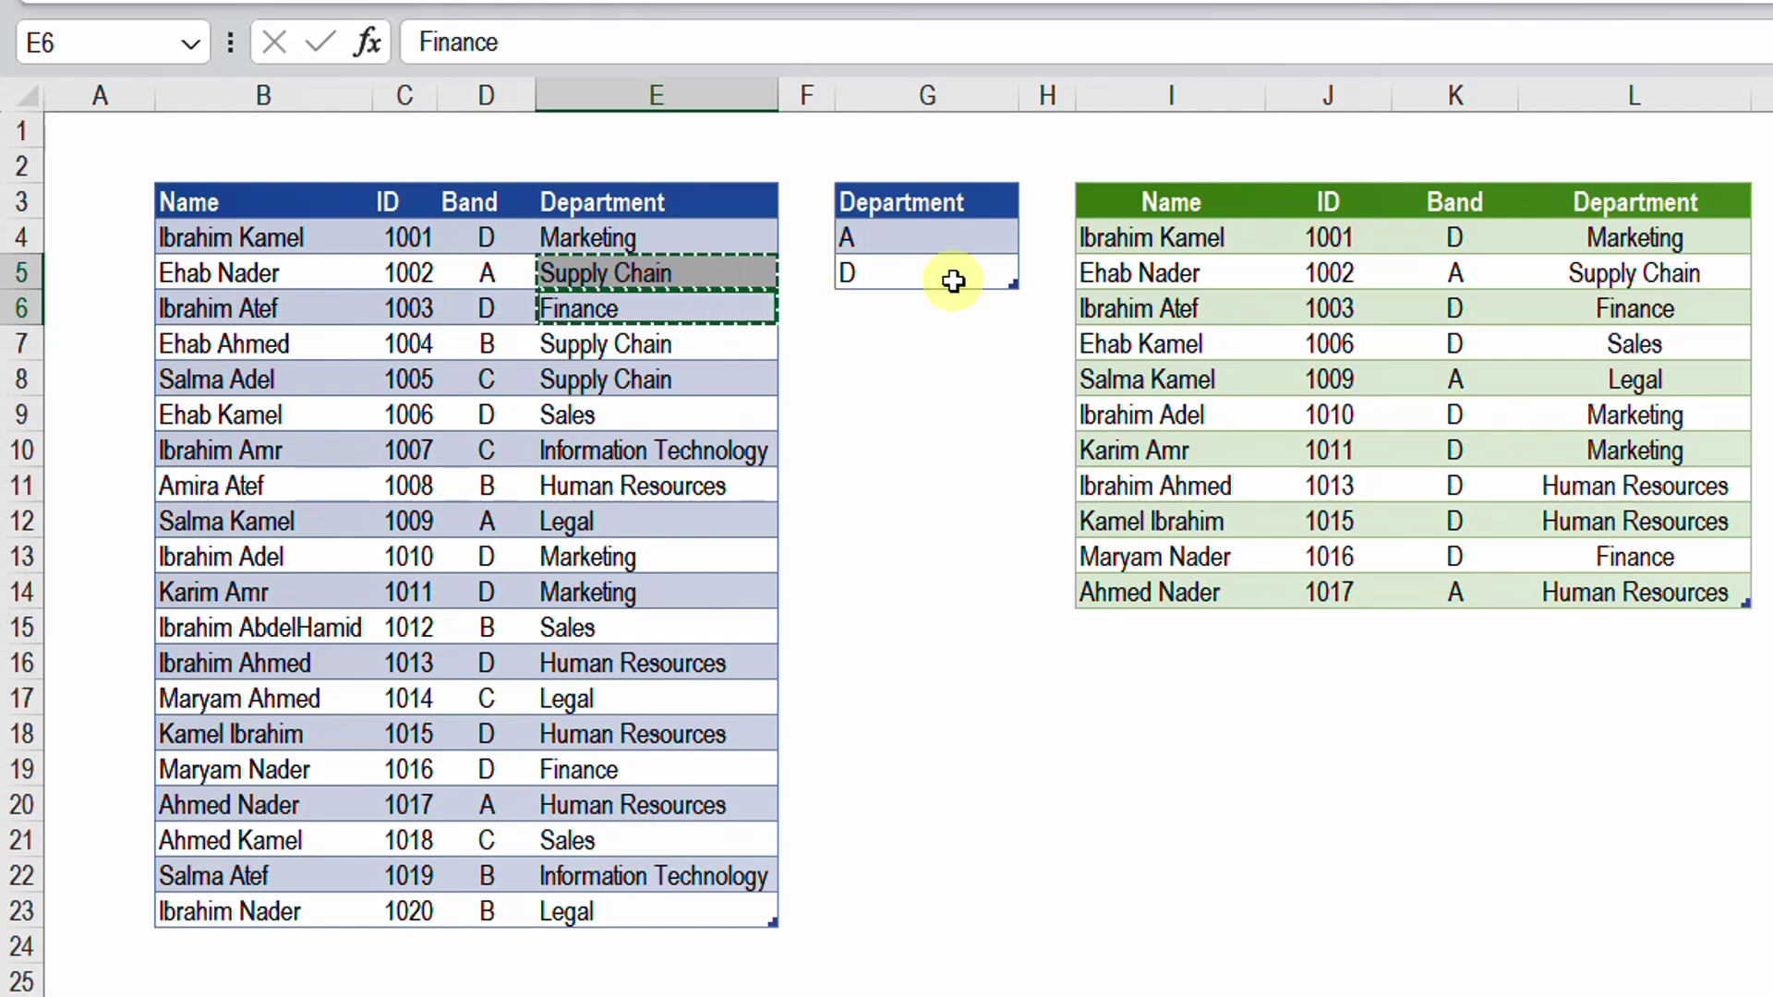
pyautogui.click(966, 239)
pyautogui.hotkey('ctrl', 'v')
# - Refresh the green output table to list the five matching employees
pyautogui.click(1274, 307)
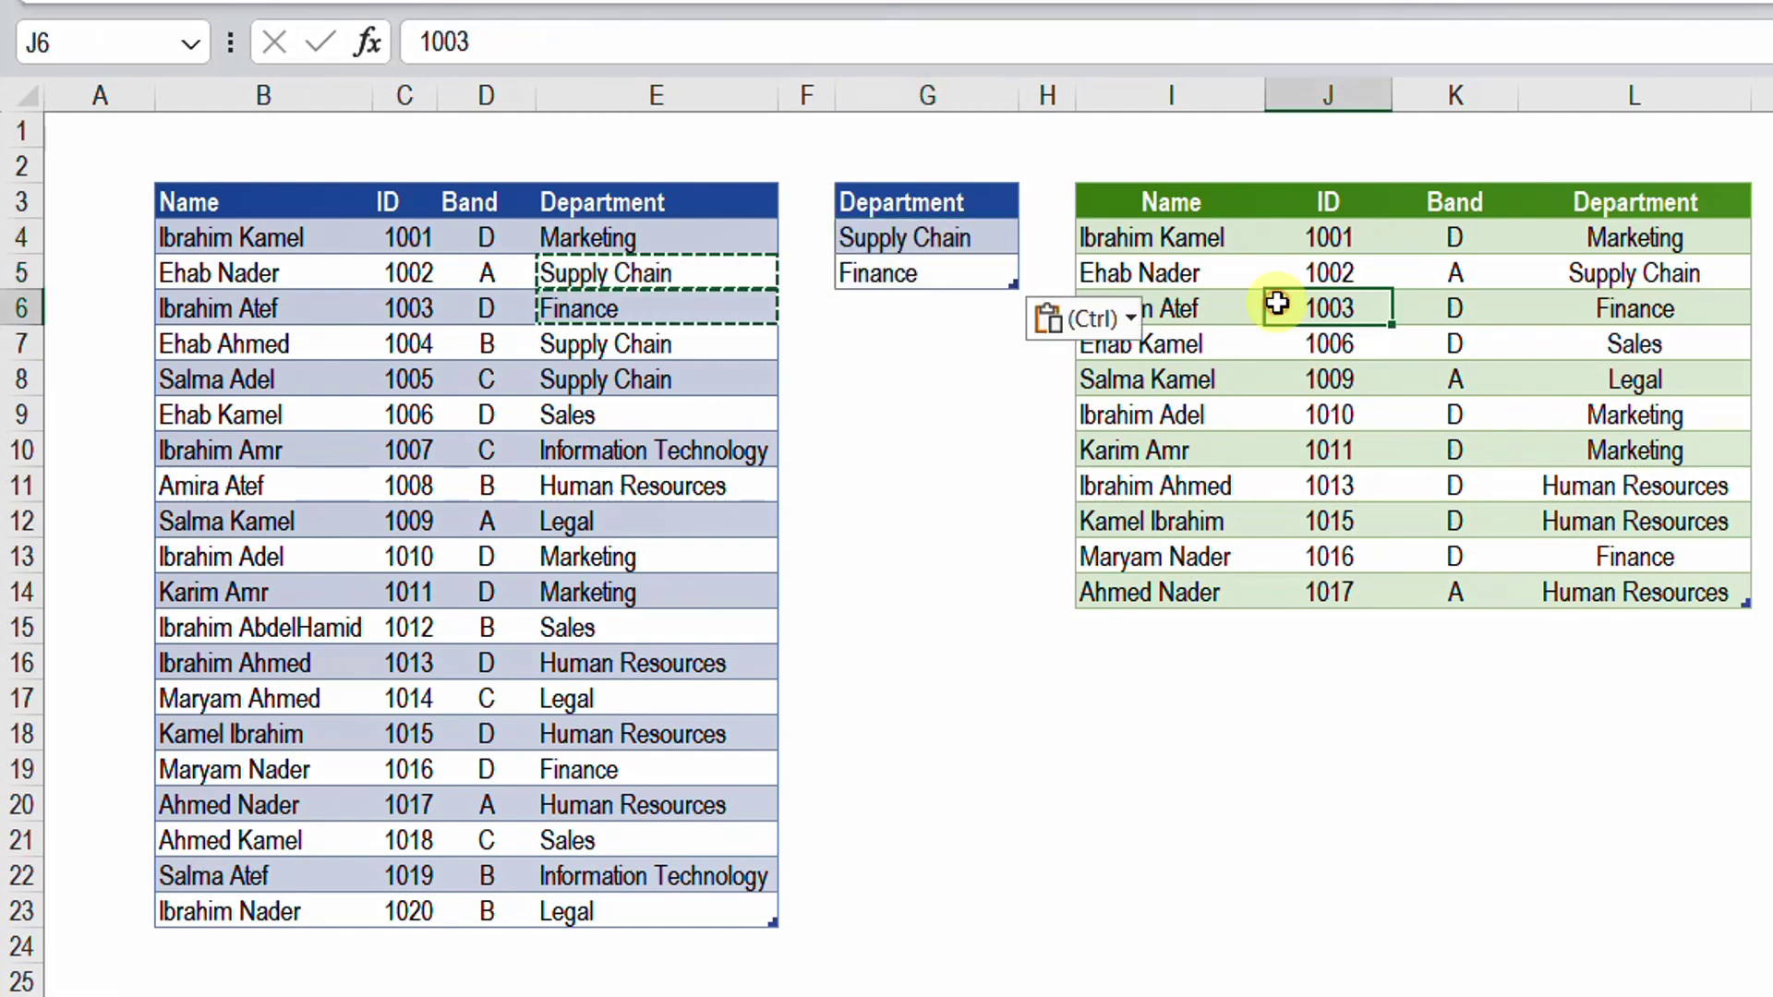
pyautogui.rightClick(1274, 306)
pyautogui.click(1395, 277)
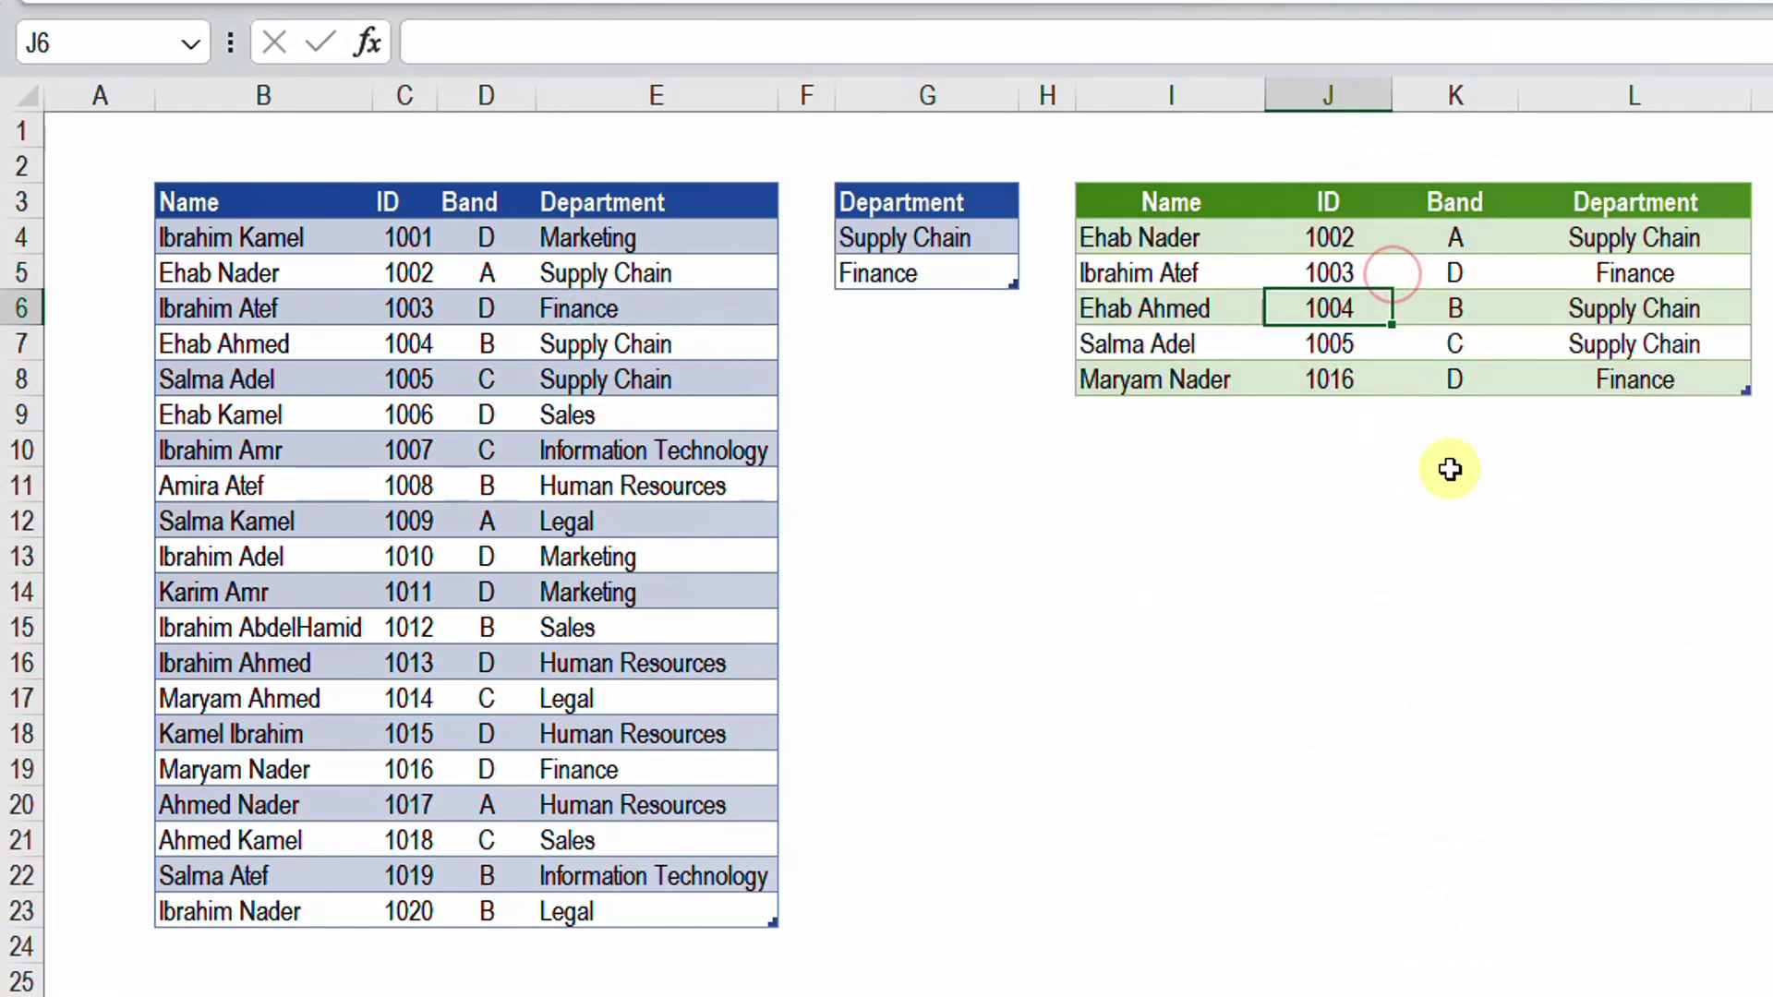